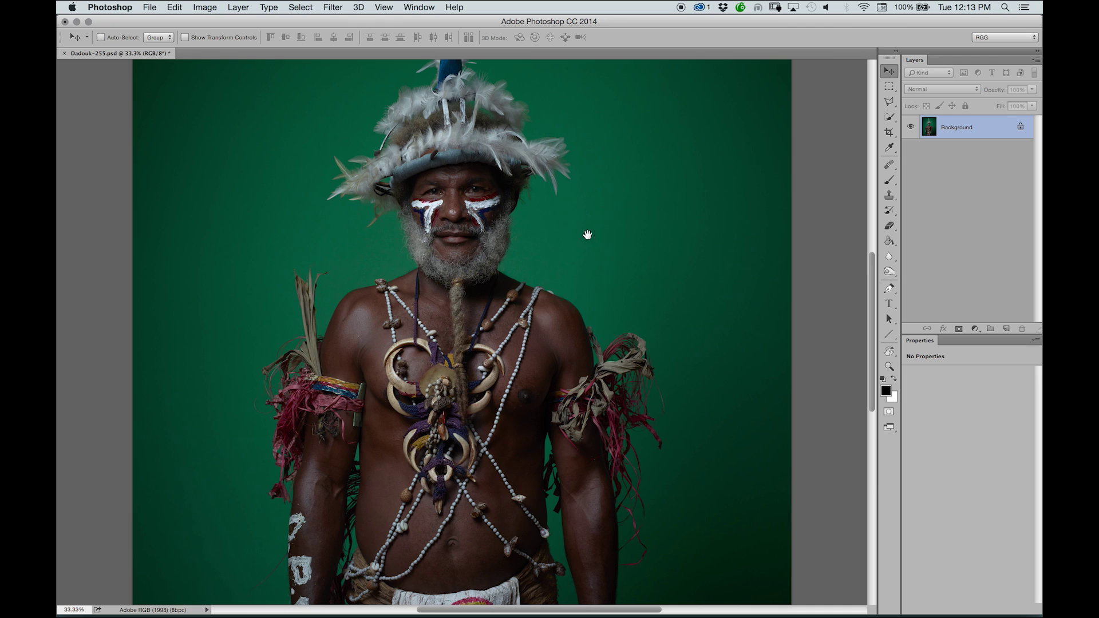
Paint a solid black spot on the Background layer in the green area beside the man's head with a 200 px brush
{"action": "left_click_drag", "start_coordinate": [587, 235], "coordinate": [563, 168]}
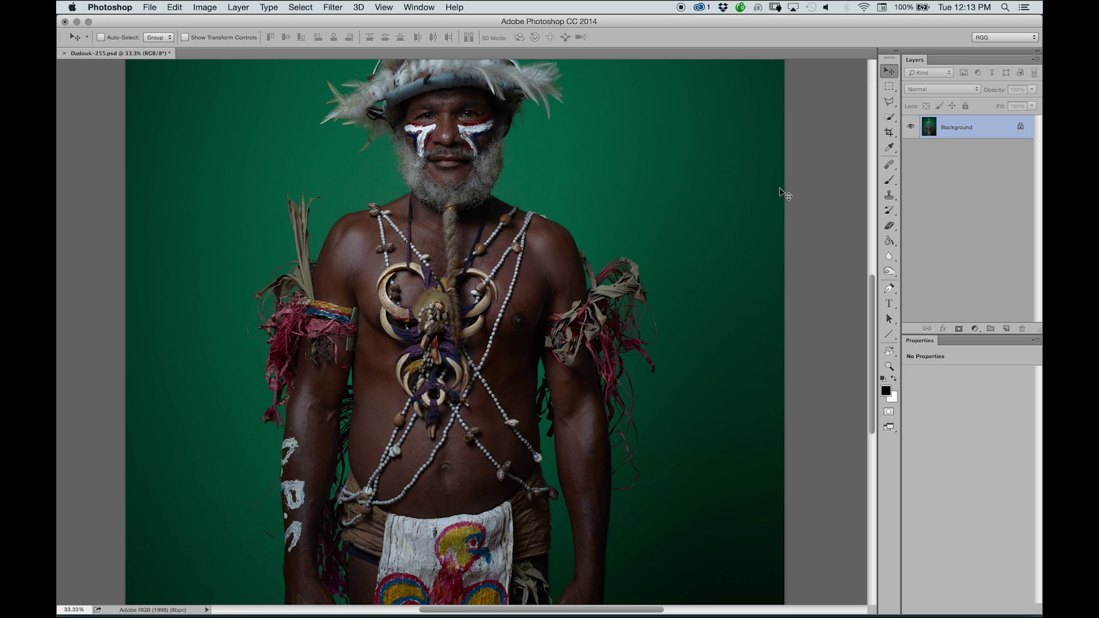
{"action": "key", "text": "b"}
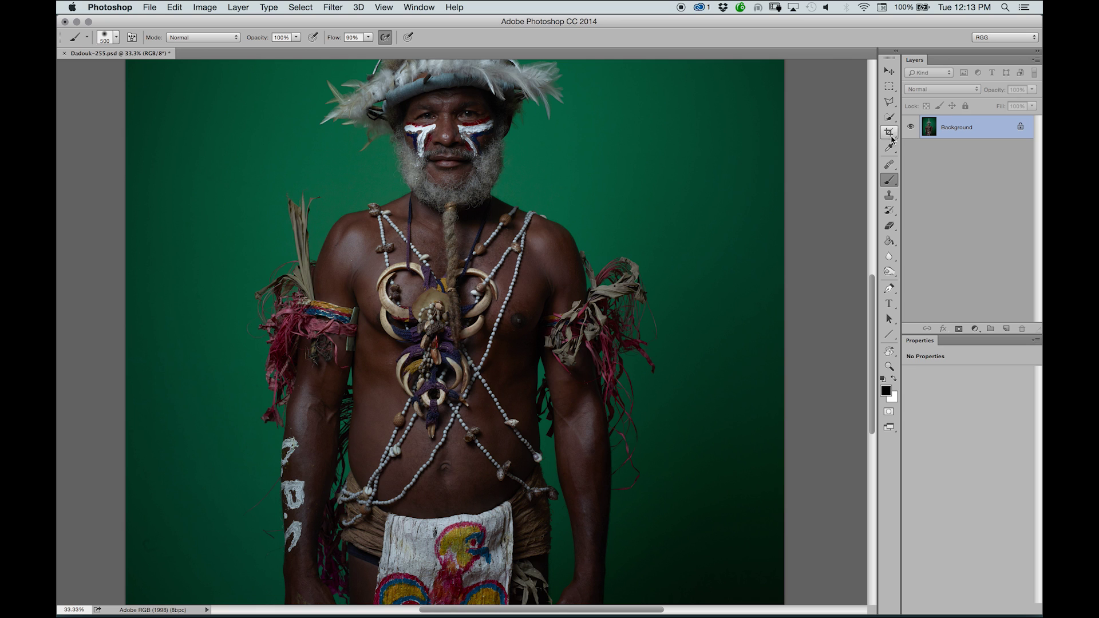
{"action": "key", "text": "bracketleft"}
{"action": "key", "text": "bracketleft"}
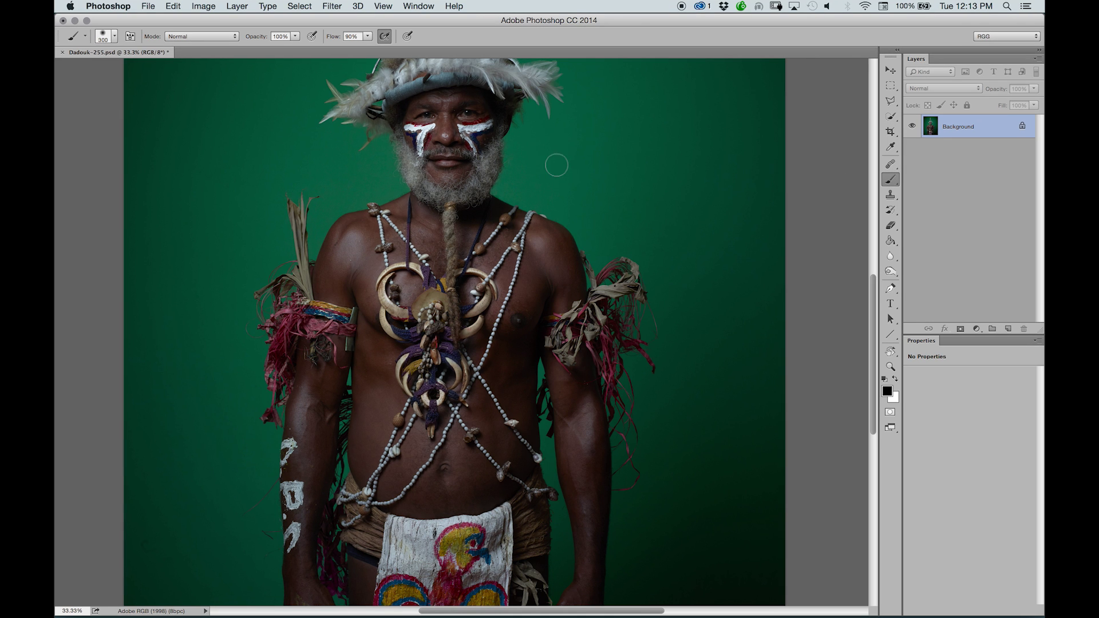
{"action": "mouse_move", "coordinate": [583, 156]}
{"action": "left_mouse_down"}
{"action": "mouse_move", "coordinate": [595, 192]}
{"action": "mouse_move", "coordinate": [568, 195]}
{"action": "mouse_move", "coordinate": [565, 171]}
{"action": "mouse_move", "coordinate": [595, 152]}
{"action": "mouse_move", "coordinate": [609, 185]}
{"action": "mouse_move", "coordinate": [569, 197]}
{"action": "mouse_move", "coordinate": [561, 183]}
{"action": "mouse_move", "coordinate": [576, 154]}
{"action": "mouse_move", "coordinate": [612, 144]}
{"action": "mouse_move", "coordinate": [607, 179]}
{"action": "mouse_move", "coordinate": [584, 209]}
{"action": "mouse_move", "coordinate": [566, 163]}
{"action": "left_mouse_up"}
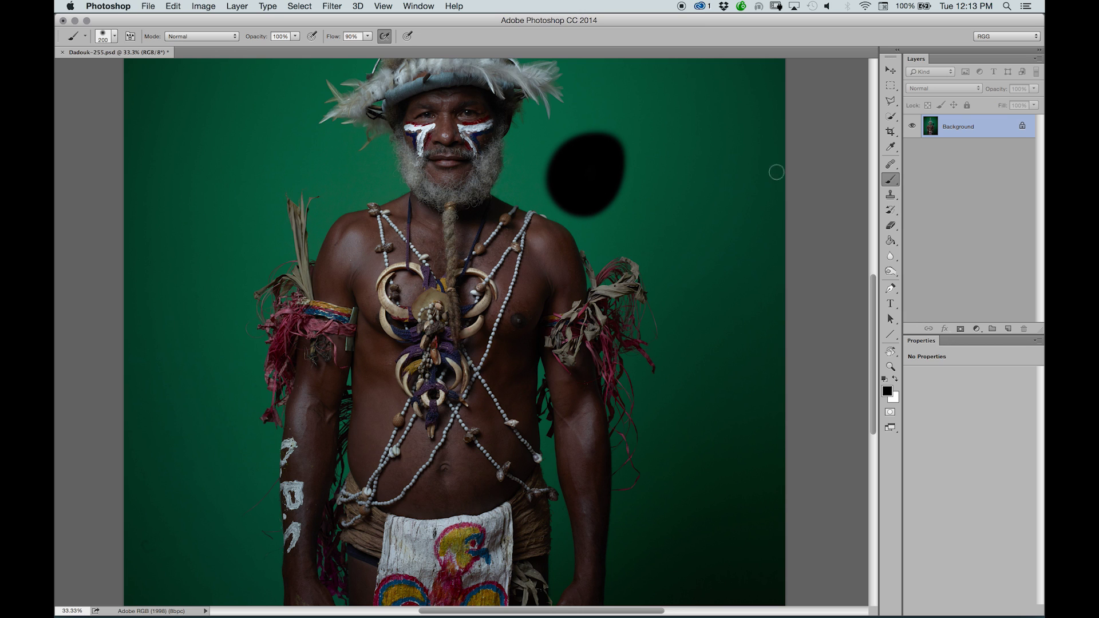
Try to move the black spot with the Move tool, and undo the brush stroke on the Background layer
{"action": "key", "text": "v"}
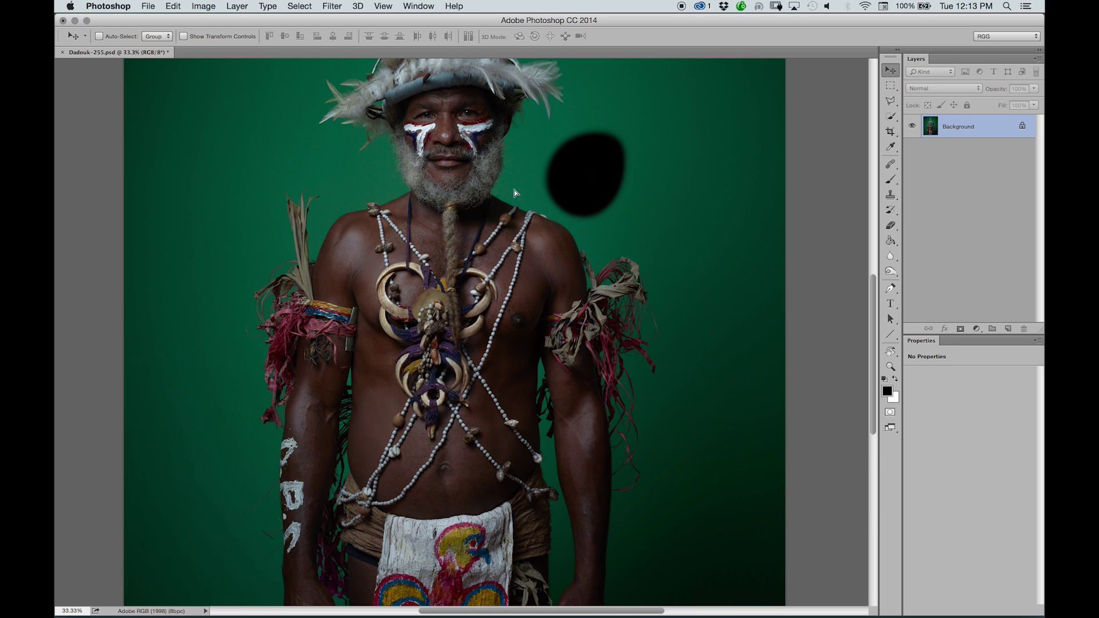
{"action": "left_click", "coordinate": [591, 174]}
{"action": "left_click", "coordinate": [640, 213]}
{"action": "left_click", "coordinate": [639, 199]}
{"action": "left_click", "coordinate": [637, 217]}
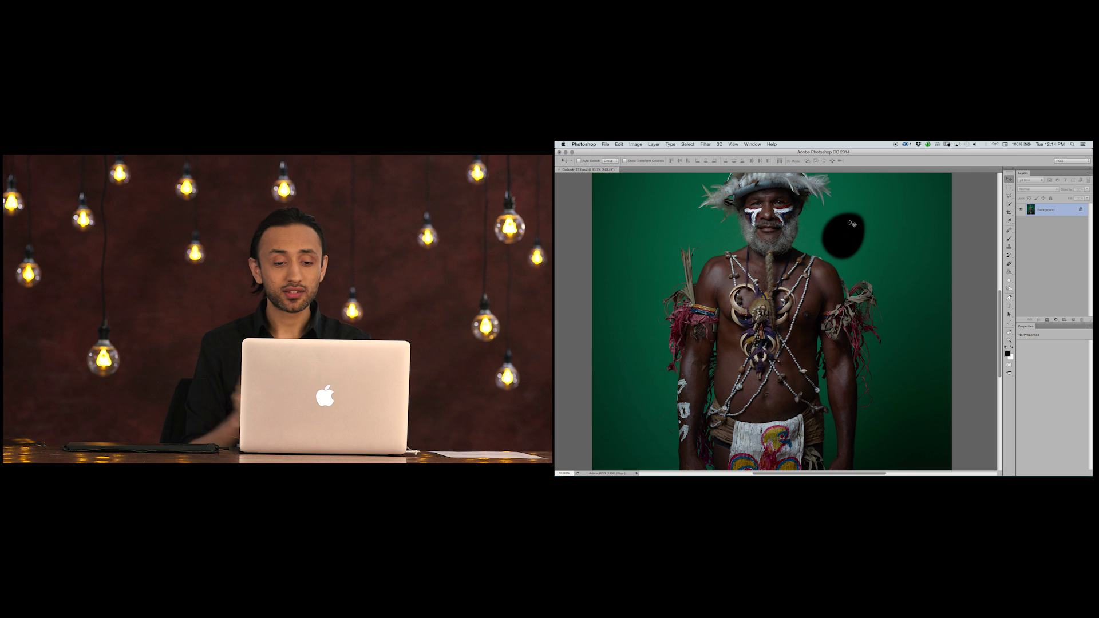
{"action": "key", "text": "super+z"}
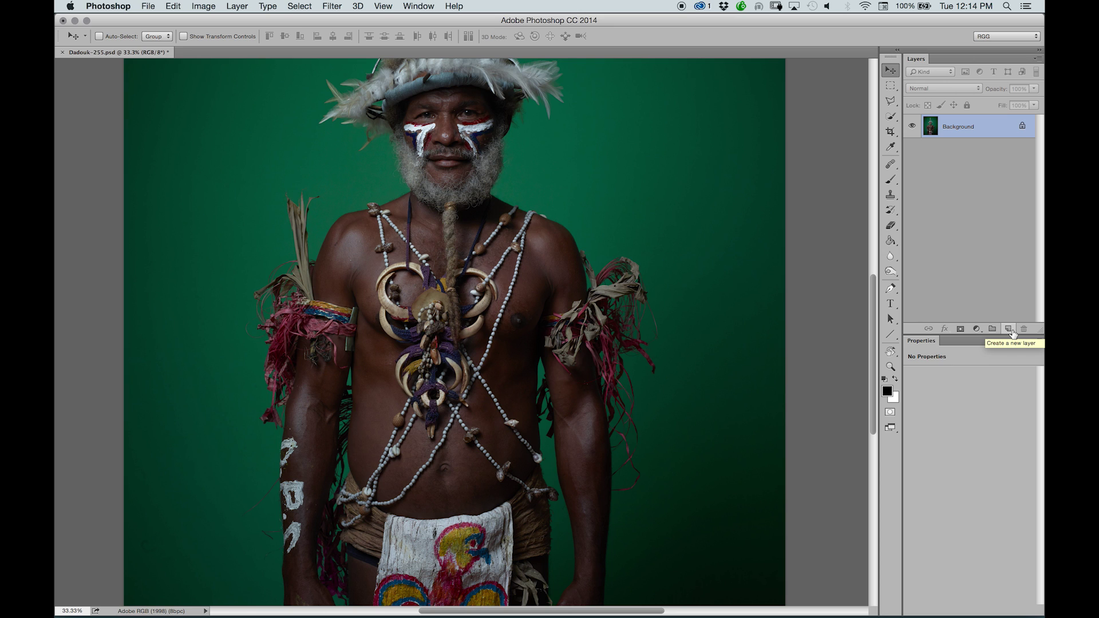
Create a new layer above the Background and rename it Painting
{"action": "left_click", "coordinate": [1009, 329]}
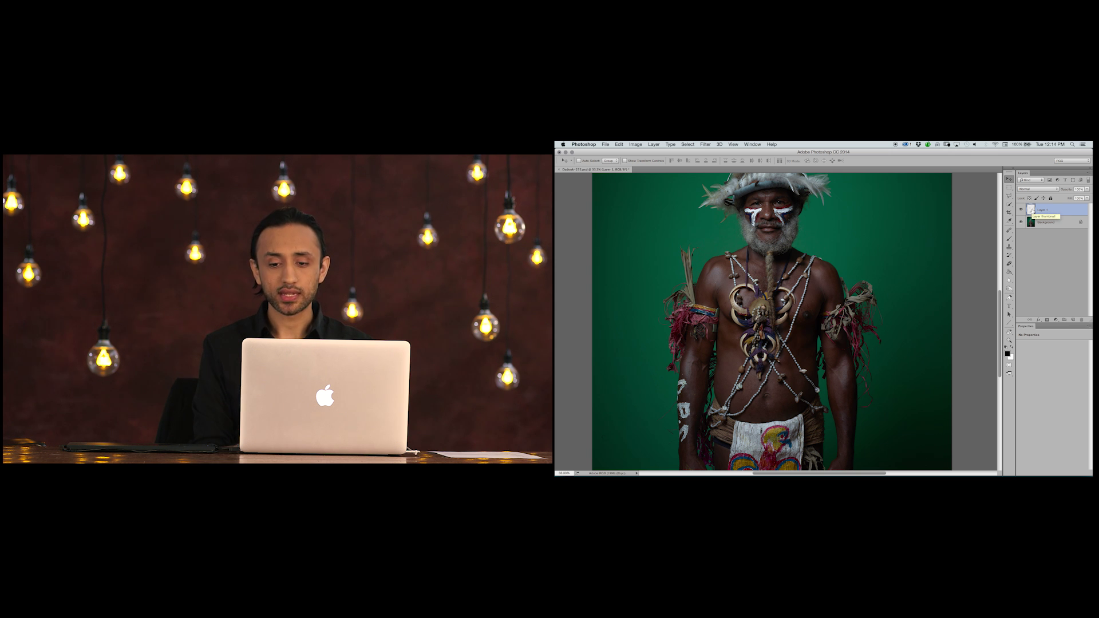
{"action": "left_click", "coordinate": [1047, 222]}
{"action": "left_click", "coordinate": [1046, 210]}
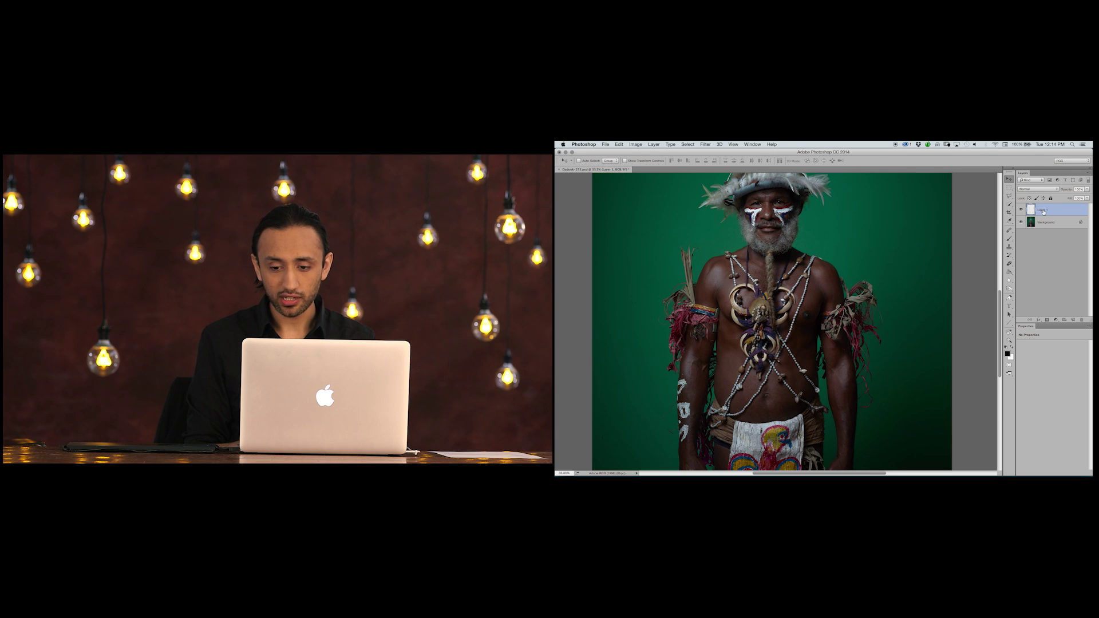
{"action": "double_click", "coordinate": [1043, 210]}
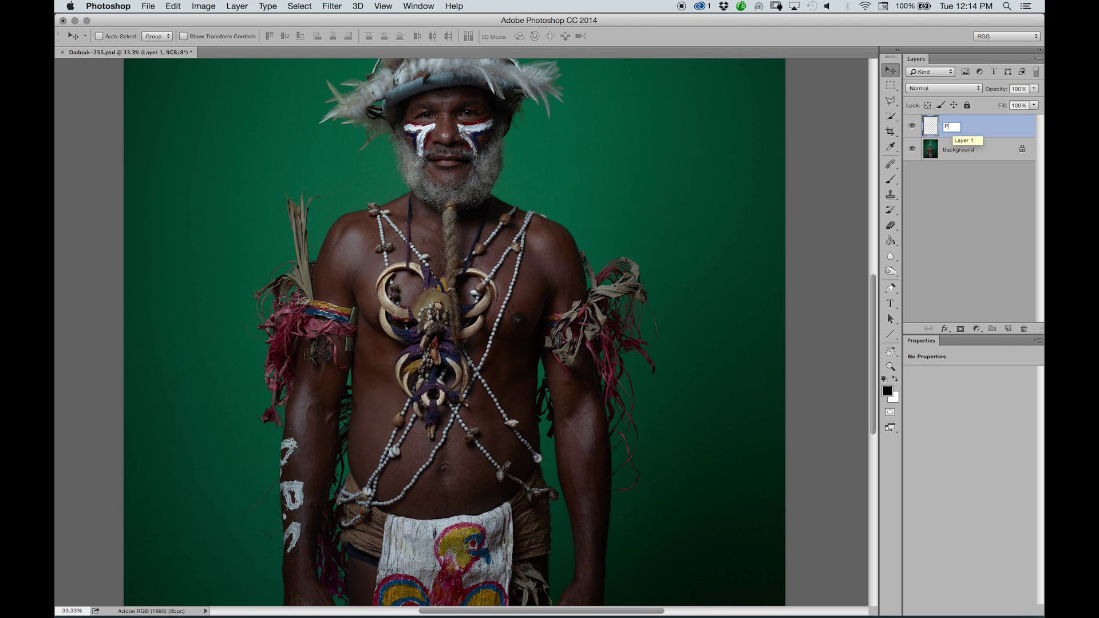
{"action": "key", "text": "Return"}
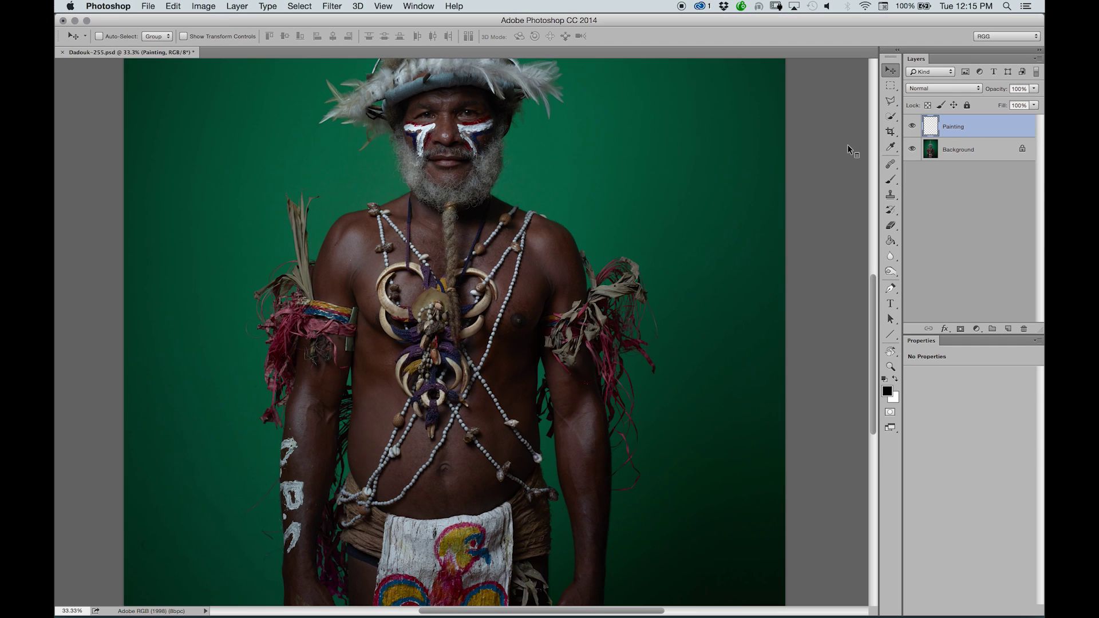
Scribble looping black strokes on the Painting layer in the green area beside the man's head with a 100 px brush
{"action": "left_click", "coordinate": [892, 180]}
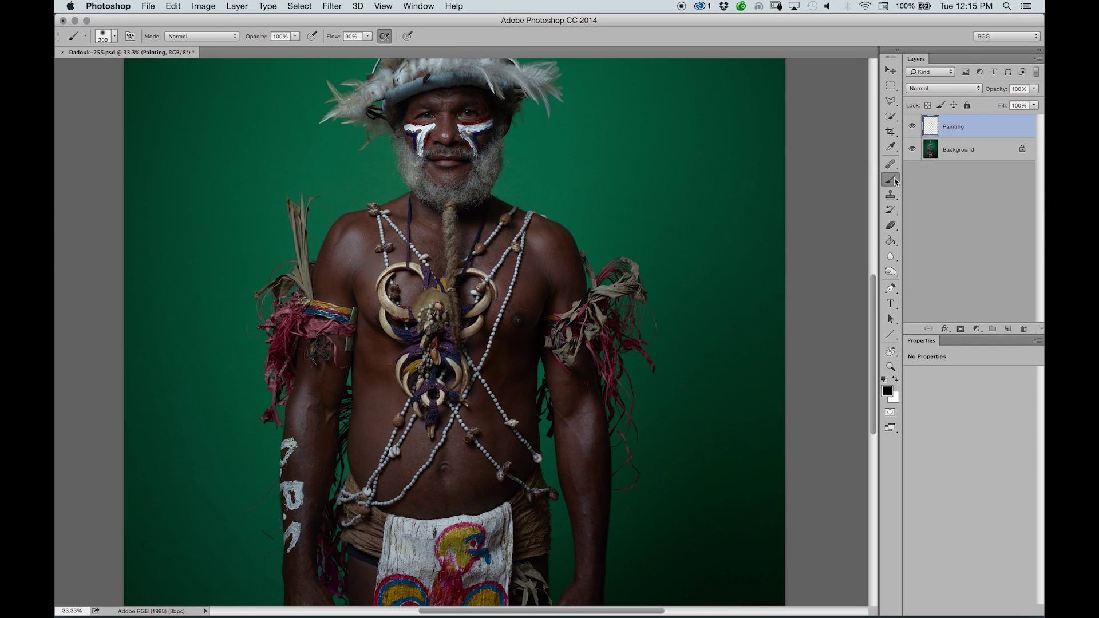
{"action": "key", "text": "bracketleft"}
{"action": "mouse_move", "coordinate": [577, 218]}
{"action": "left_mouse_down"}
{"action": "mouse_move", "coordinate": [635, 140]}
{"action": "mouse_move", "coordinate": [641, 219]}
{"action": "mouse_move", "coordinate": [636, 193]}
{"action": "mouse_move", "coordinate": [665, 143]}
{"action": "mouse_move", "coordinate": [685, 227]}
{"action": "mouse_move", "coordinate": [698, 174]}
{"action": "mouse_move", "coordinate": [720, 232]}
{"action": "mouse_move", "coordinate": [735, 176]}
{"action": "mouse_move", "coordinate": [727, 239]}
{"action": "mouse_move", "coordinate": [710, 230]}
{"action": "mouse_move", "coordinate": [725, 274]}
{"action": "mouse_move", "coordinate": [718, 213]}
{"action": "mouse_move", "coordinate": [654, 239]}
{"action": "mouse_move", "coordinate": [661, 249]}
{"action": "mouse_move", "coordinate": [656, 200]}
{"action": "mouse_move", "coordinate": [626, 145]}
{"action": "mouse_move", "coordinate": [571, 170]}
{"action": "mouse_move", "coordinate": [565, 190]}
{"action": "mouse_move", "coordinate": [640, 205]}
{"action": "mouse_move", "coordinate": [659, 154]}
{"action": "left_mouse_up"}
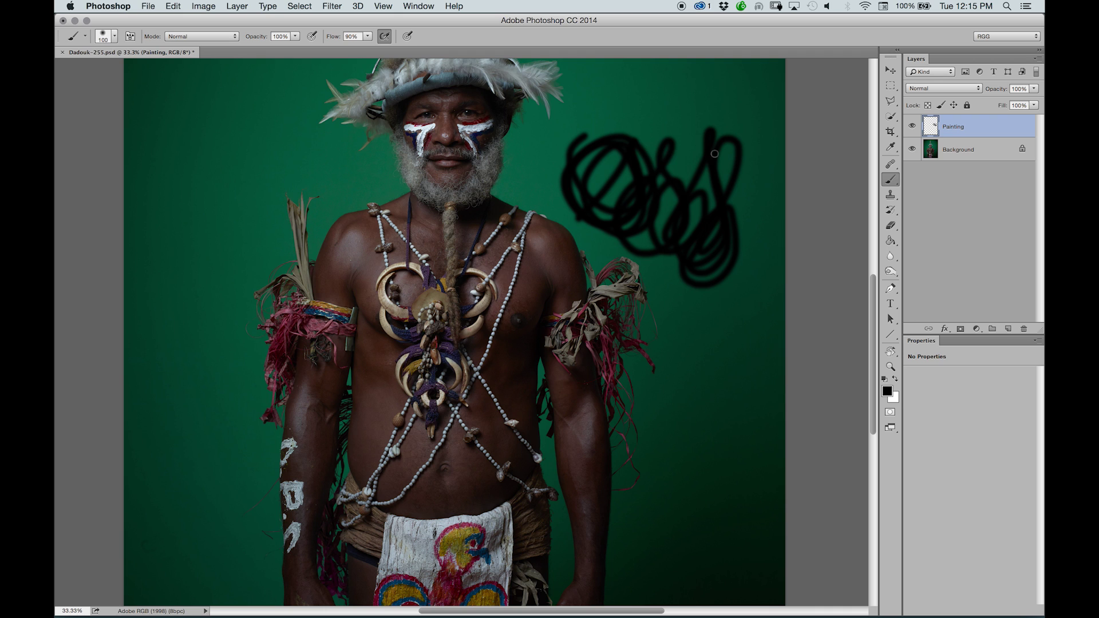
Move the black scribble around the picture and over the man's face with the Move tool
{"action": "left_click", "coordinate": [890, 71]}
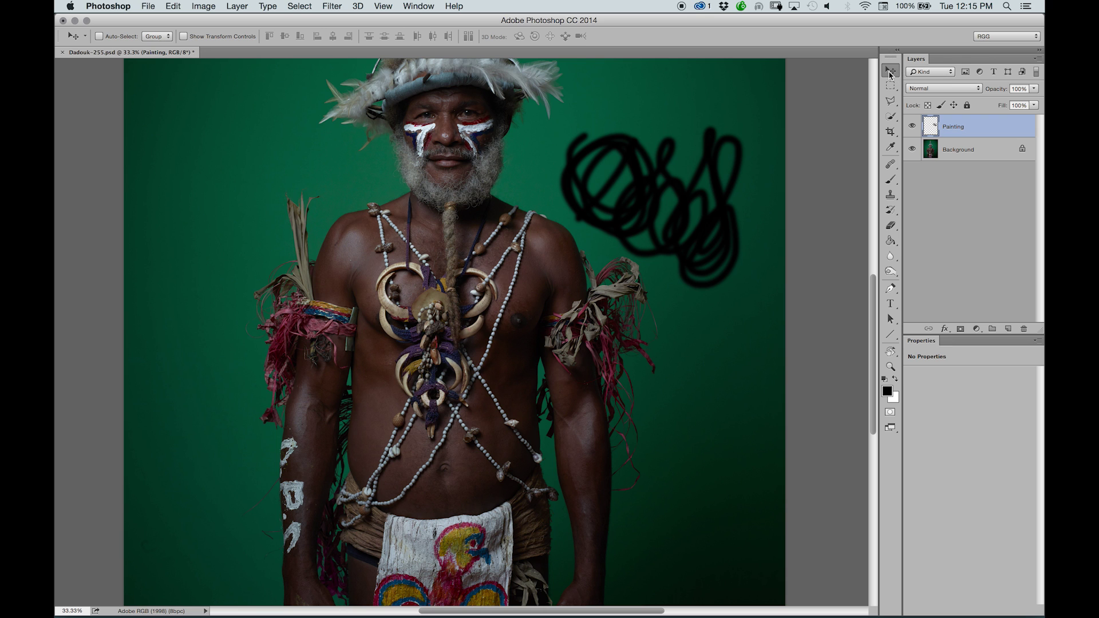
{"action": "mouse_move", "coordinate": [652, 193]}
{"action": "left_mouse_down"}
{"action": "mouse_move", "coordinate": [388, 222]}
{"action": "mouse_move", "coordinate": [301, 172]}
{"action": "mouse_move", "coordinate": [614, 172]}
{"action": "mouse_move", "coordinate": [504, 246]}
{"action": "mouse_move", "coordinate": [410, 227]}
{"action": "mouse_move", "coordinate": [315, 232]}
{"action": "mouse_move", "coordinate": [306, 313]}
{"action": "mouse_move", "coordinate": [346, 207]}
{"action": "mouse_move", "coordinate": [583, 273]}
{"action": "left_mouse_up"}
{"action": "mouse_move", "coordinate": [840, 275]}
{"action": "left_mouse_down"}
{"action": "mouse_move", "coordinate": [783, 307]}
{"action": "mouse_move", "coordinate": [726, 250]}
{"action": "mouse_move", "coordinate": [837, 228]}
{"action": "mouse_move", "coordinate": [758, 259]}
{"action": "mouse_move", "coordinate": [800, 230]}
{"action": "mouse_move", "coordinate": [782, 270]}
{"action": "mouse_move", "coordinate": [791, 254]}
{"action": "left_mouse_up"}
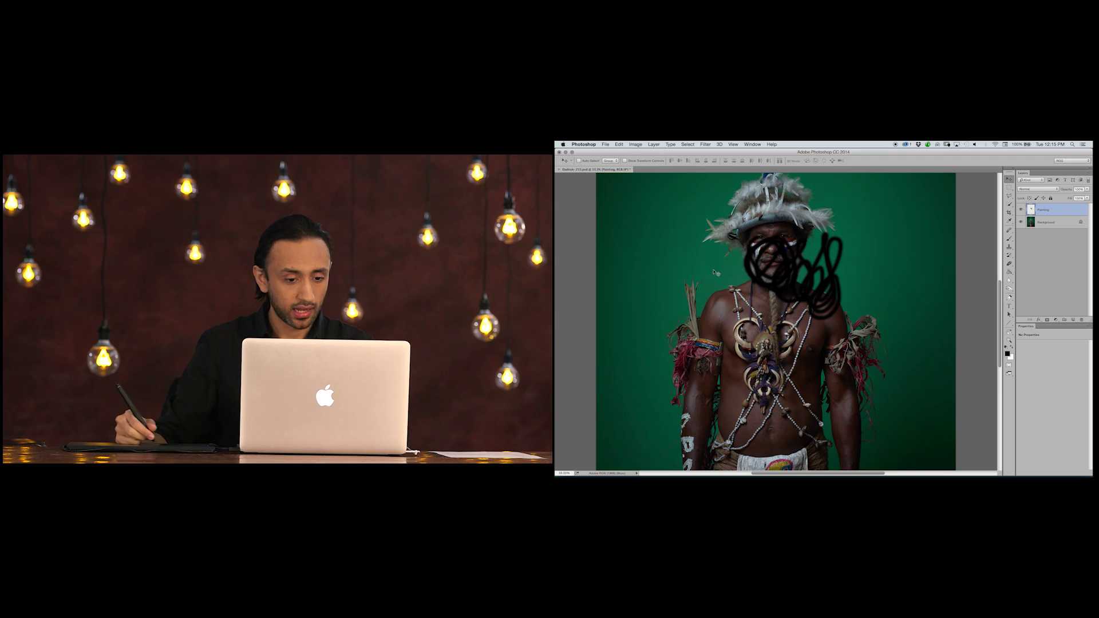
{"action": "scroll", "coordinate": [714, 273], "scroll_direction": "down", "scroll_amount": 2}
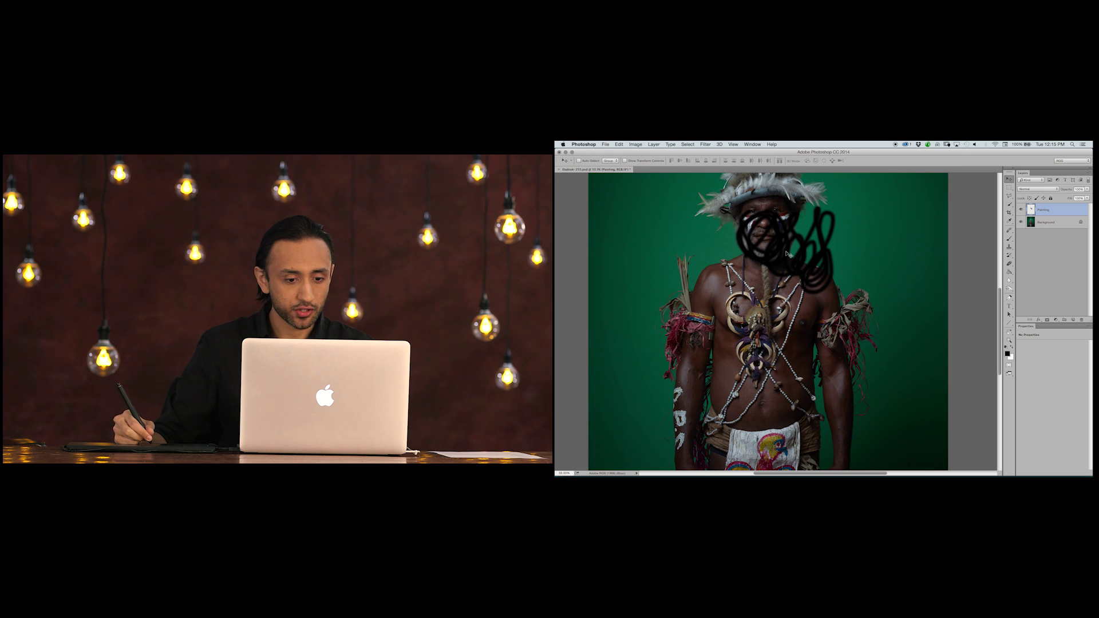
{"action": "mouse_move", "coordinate": [757, 272]}
{"action": "left_mouse_down"}
{"action": "mouse_move", "coordinate": [704, 292]}
{"action": "mouse_move", "coordinate": [731, 260]}
{"action": "mouse_move", "coordinate": [766, 255]}
{"action": "left_mouse_up"}
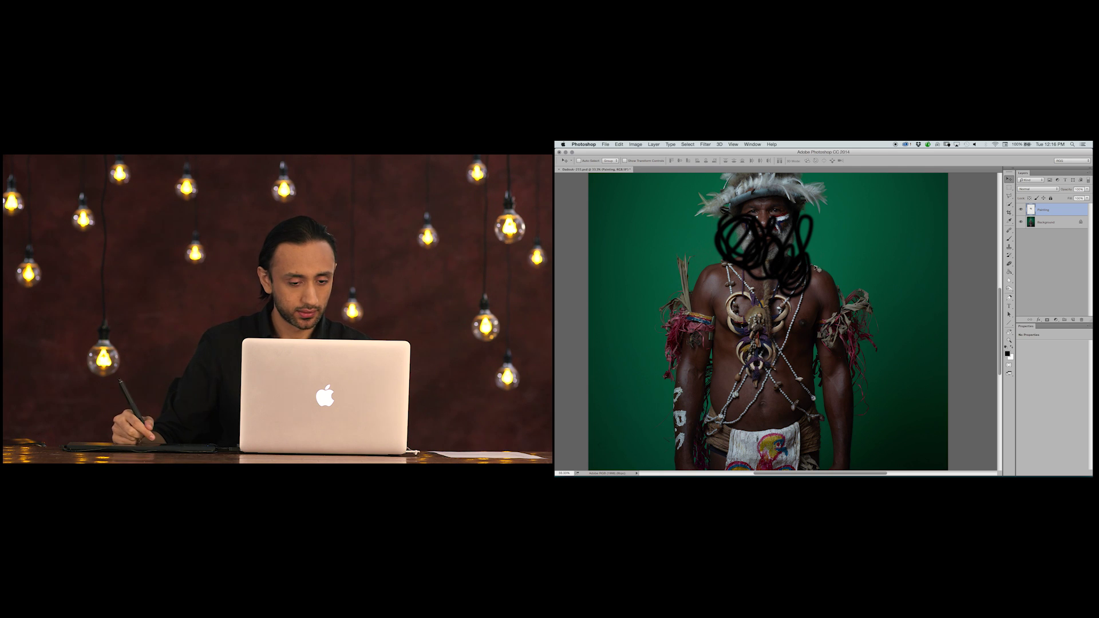
{"action": "mouse_move", "coordinate": [767, 241]}
{"action": "left_mouse_down"}
{"action": "mouse_move", "coordinate": [746, 309]}
{"action": "mouse_move", "coordinate": [776, 264]}
{"action": "mouse_move", "coordinate": [805, 266]}
{"action": "left_mouse_up"}
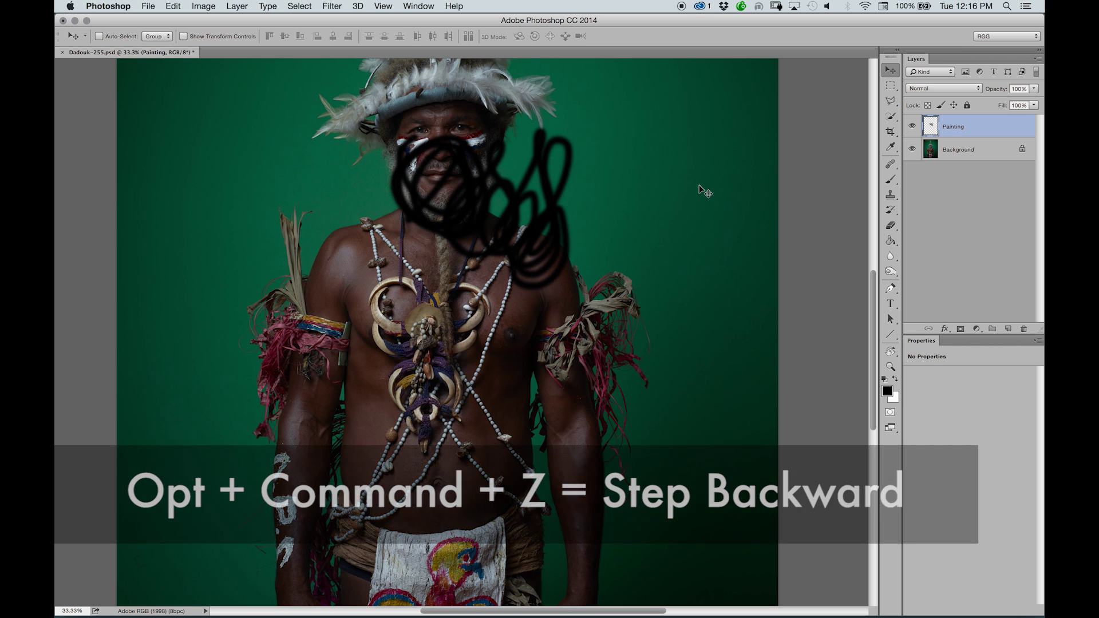
Step backward through the history to undo the scribble's moves and the scribble itself
{"action": "key", "text": "alt+super+z"}
{"action": "key", "text": "alt+super+z"}
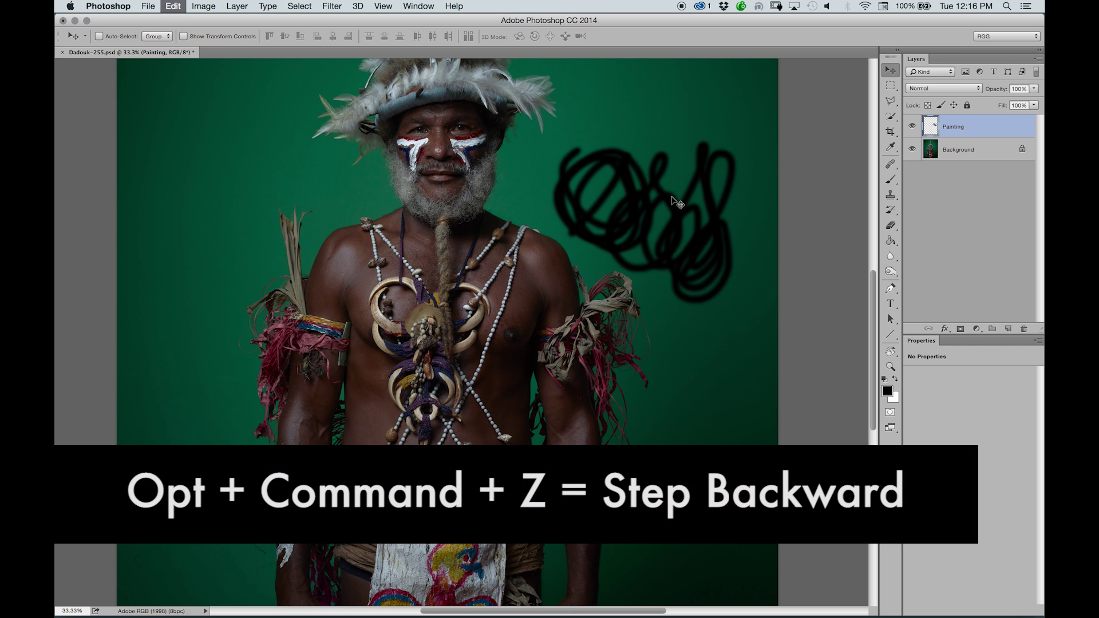
{"action": "key", "text": "alt+super+z"}
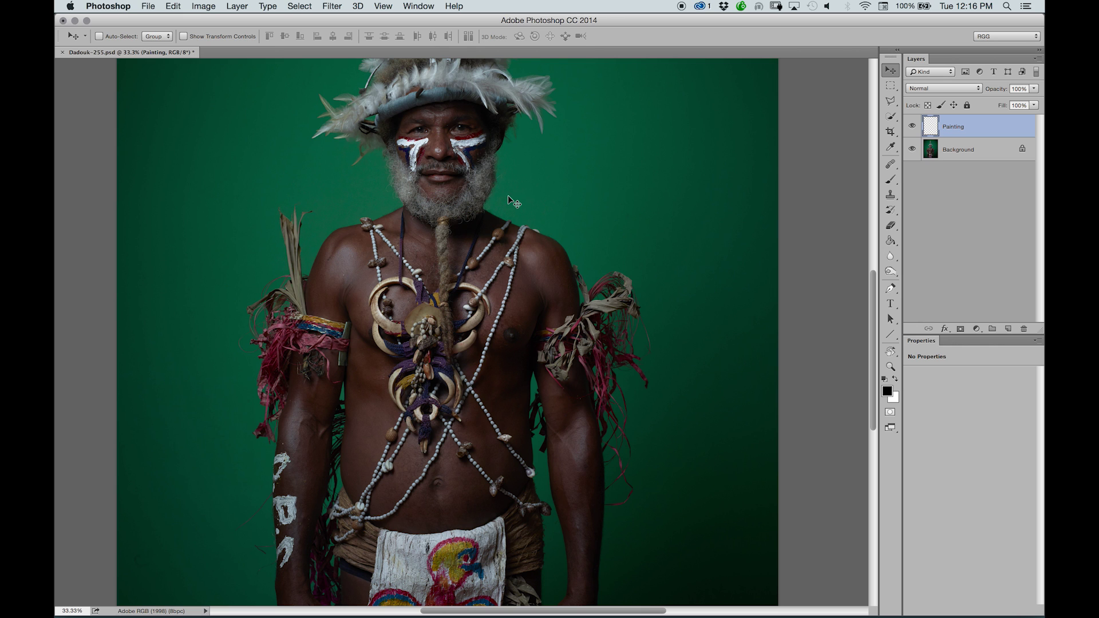
{"action": "left_click", "coordinate": [204, 5]}
{"action": "left_click", "coordinate": [203, 6]}
{"action": "left_click", "coordinate": [173, 6]}
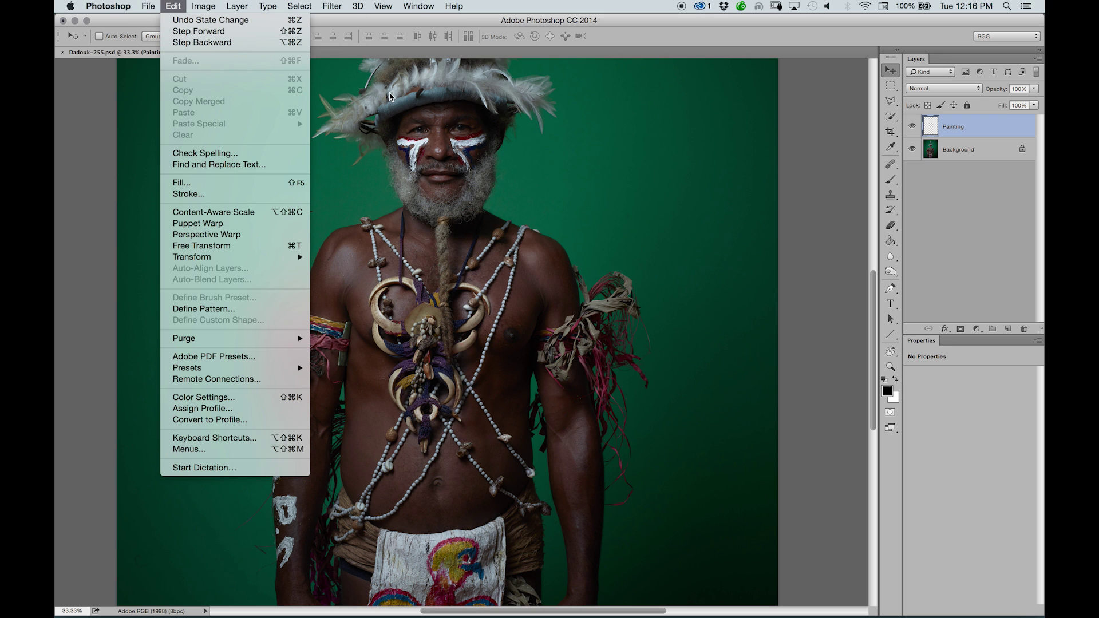
{"action": "left_click", "coordinate": [554, 80]}
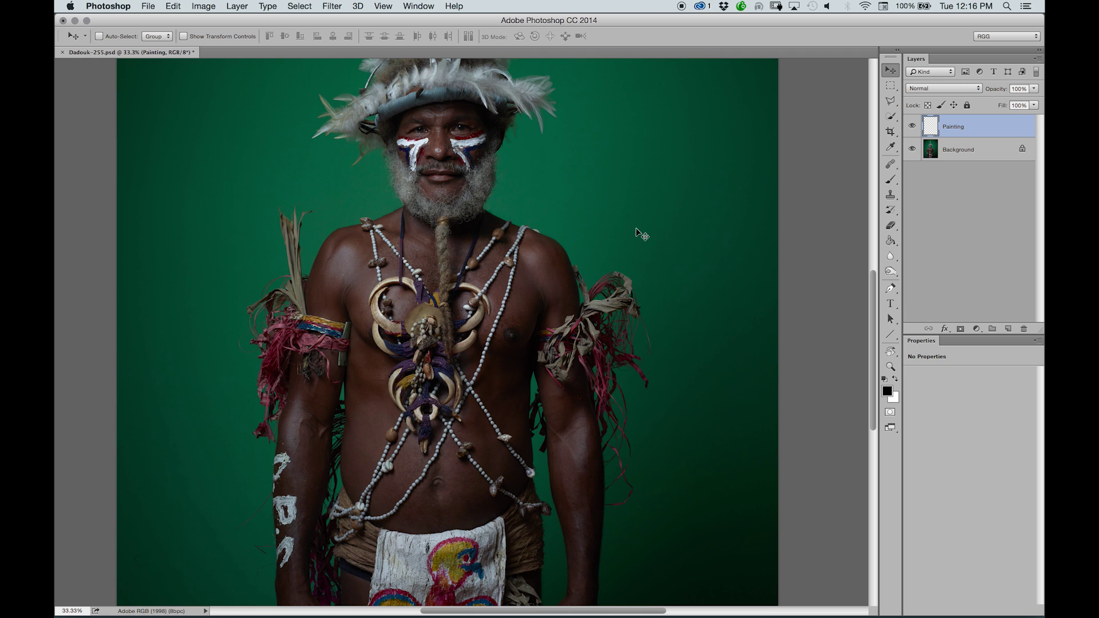
Cover the man's face with black paint on the Painting layer using a soft 250 px brush
{"action": "key", "text": "b"}
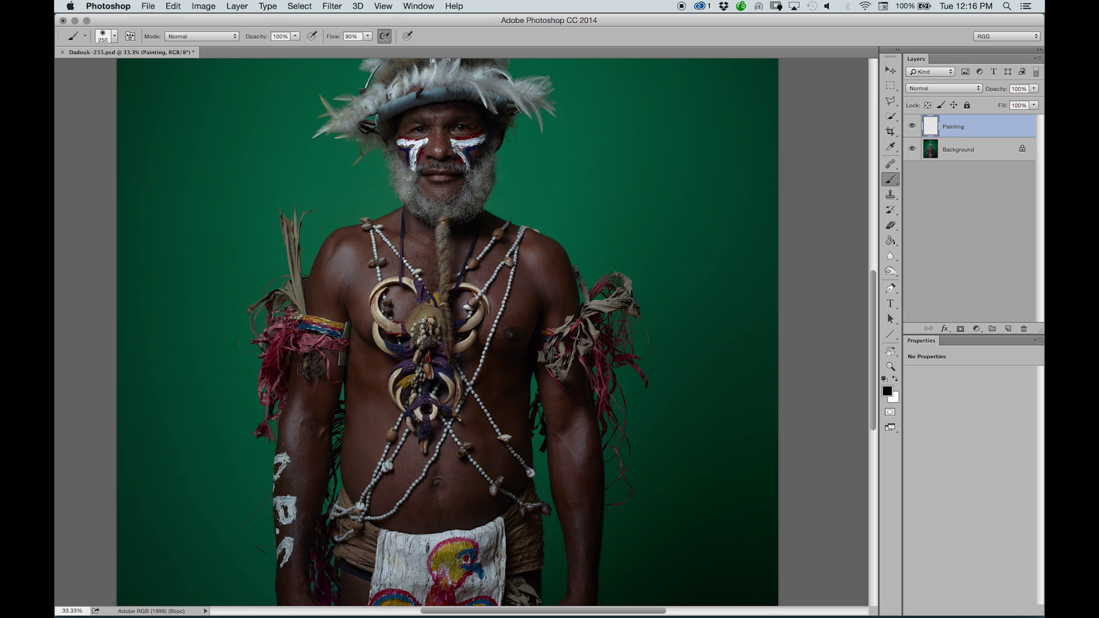
{"action": "mouse_move", "coordinate": [407, 152]}
{"action": "left_mouse_down"}
{"action": "mouse_move", "coordinate": [452, 209]}
{"action": "mouse_move", "coordinate": [494, 148]}
{"action": "mouse_move", "coordinate": [436, 113]}
{"action": "mouse_move", "coordinate": [406, 182]}
{"action": "mouse_move", "coordinate": [442, 133]}
{"action": "left_mouse_up"}
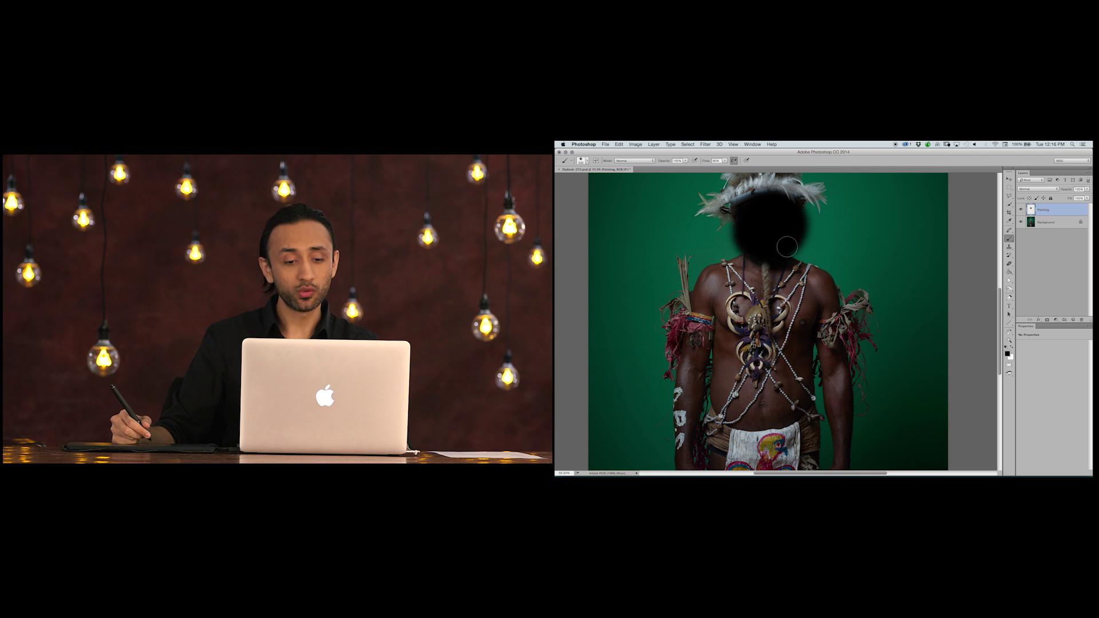
{"action": "key", "text": "bracketleft"}
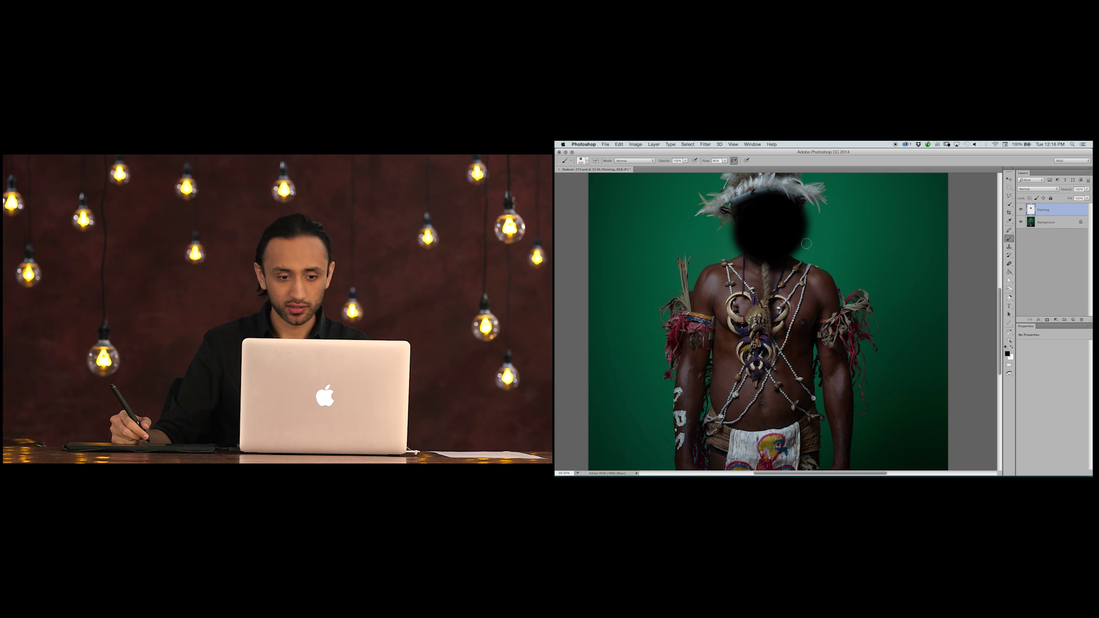
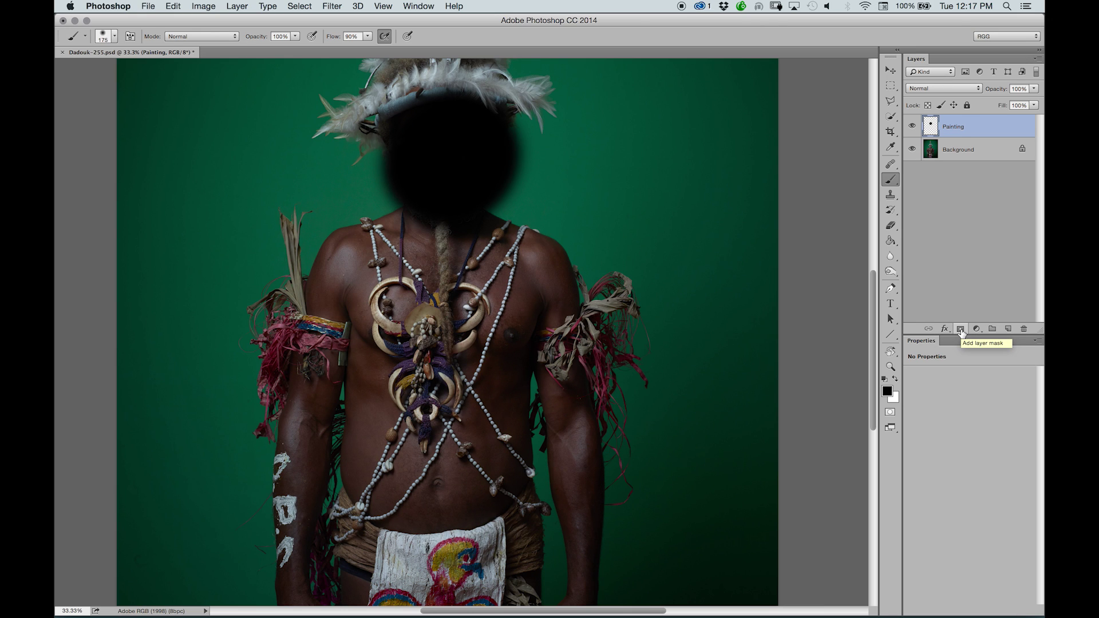
Add a white layer mask to the Painting layer and swap the foreground colour to black
{"action": "left_click", "coordinate": [960, 329]}
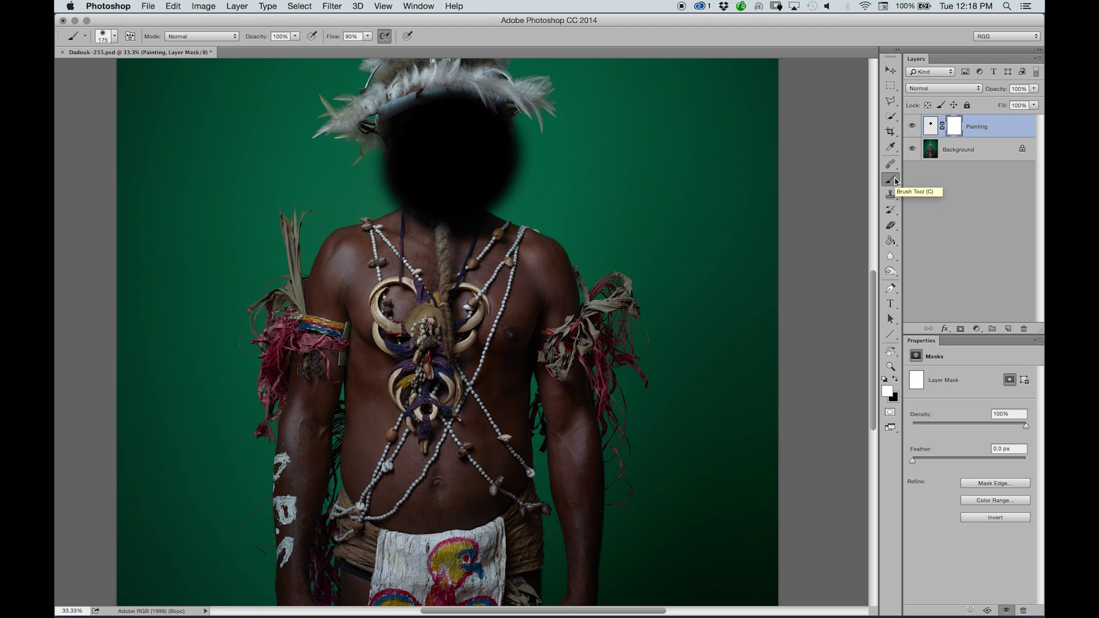
{"action": "key", "text": "x"}
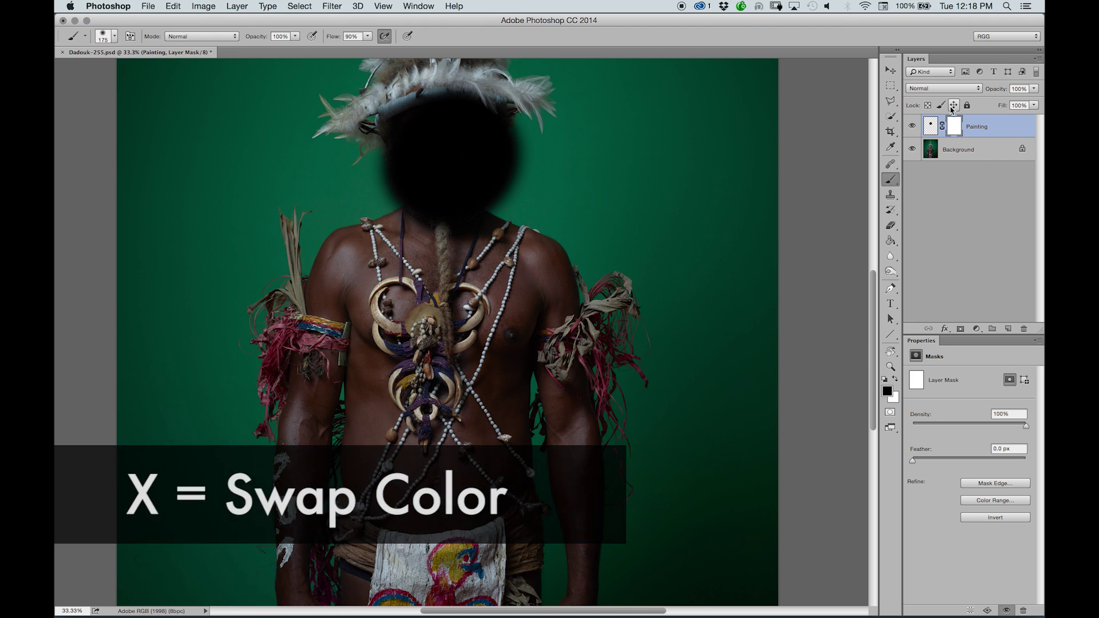
Paint black diagonally on the Painting layer's mask with an enlarged brush to uncover the mouth, beard and right half of the face
{"action": "key", "text": "bracketright"}
{"action": "key", "text": "bracketright"}
{"action": "key", "text": "bracketright"}
{"action": "key", "text": "bracketleft"}
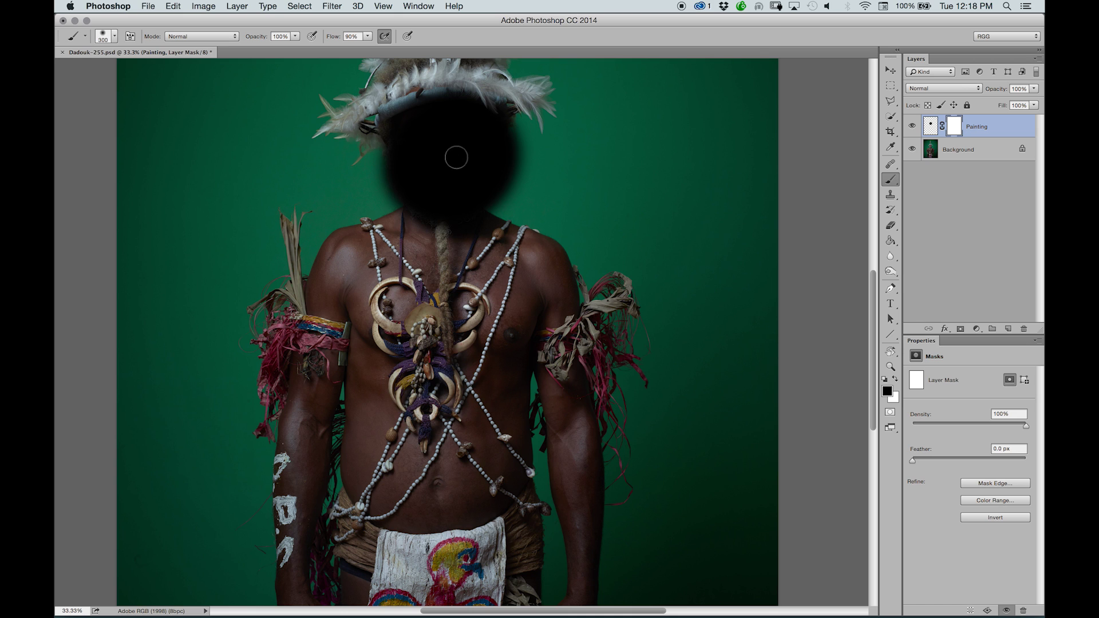
{"action": "key", "text": "bracketright"}
{"action": "key", "text": "bracketright"}
{"action": "mouse_move", "coordinate": [498, 162]}
{"action": "left_mouse_down"}
{"action": "mouse_move", "coordinate": [490, 183]}
{"action": "mouse_move", "coordinate": [455, 209]}
{"action": "left_mouse_up"}
{"action": "mouse_move", "coordinate": [446, 255]}
{"action": "left_mouse_down"}
{"action": "mouse_move", "coordinate": [518, 182]}
{"action": "mouse_move", "coordinate": [506, 166]}
{"action": "mouse_move", "coordinate": [438, 248]}
{"action": "mouse_move", "coordinate": [529, 134]}
{"action": "mouse_move", "coordinate": [453, 220]}
{"action": "mouse_move", "coordinate": [501, 145]}
{"action": "mouse_move", "coordinate": [431, 226]}
{"action": "mouse_move", "coordinate": [518, 131]}
{"action": "mouse_move", "coordinate": [428, 233]}
{"action": "mouse_move", "coordinate": [510, 136]}
{"action": "mouse_move", "coordinate": [412, 247]}
{"action": "mouse_move", "coordinate": [506, 134]}
{"action": "mouse_move", "coordinate": [476, 180]}
{"action": "left_mouse_up"}
{"action": "key", "text": "bracketleft"}
{"action": "key", "text": "bracketleft"}
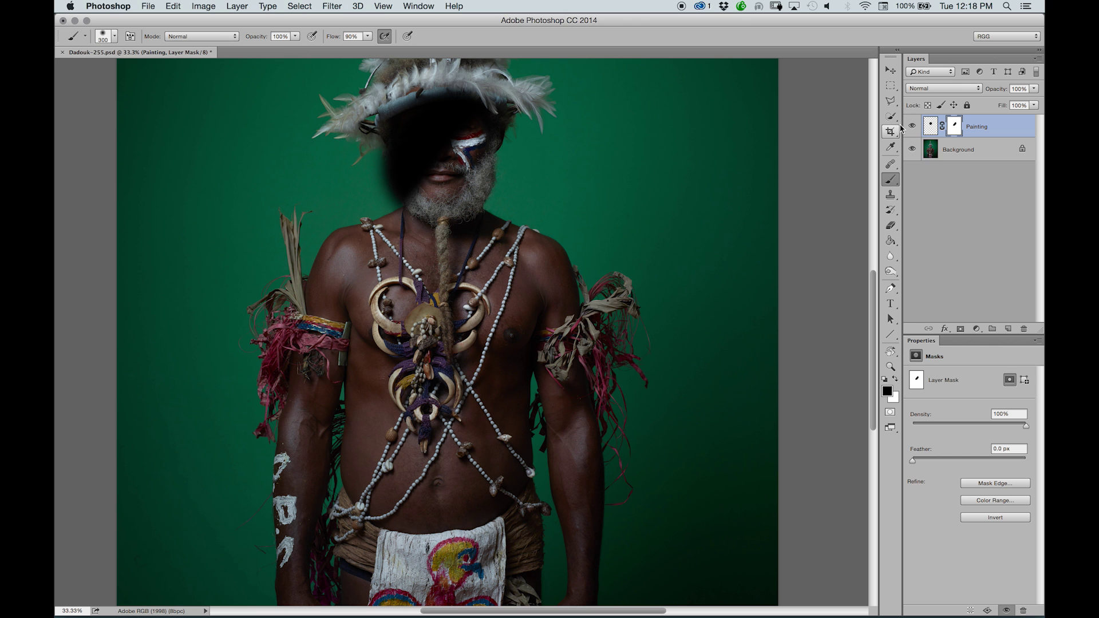
Display the Painting layer's mask on its own in black and white, and return to the normal image view
{"action": "left_click", "coordinate": [954, 130], "text": "alt"}
{"action": "left_click", "coordinate": [954, 130], "text": "alt"}
{"action": "left_click", "coordinate": [954, 130], "text": "alt"}
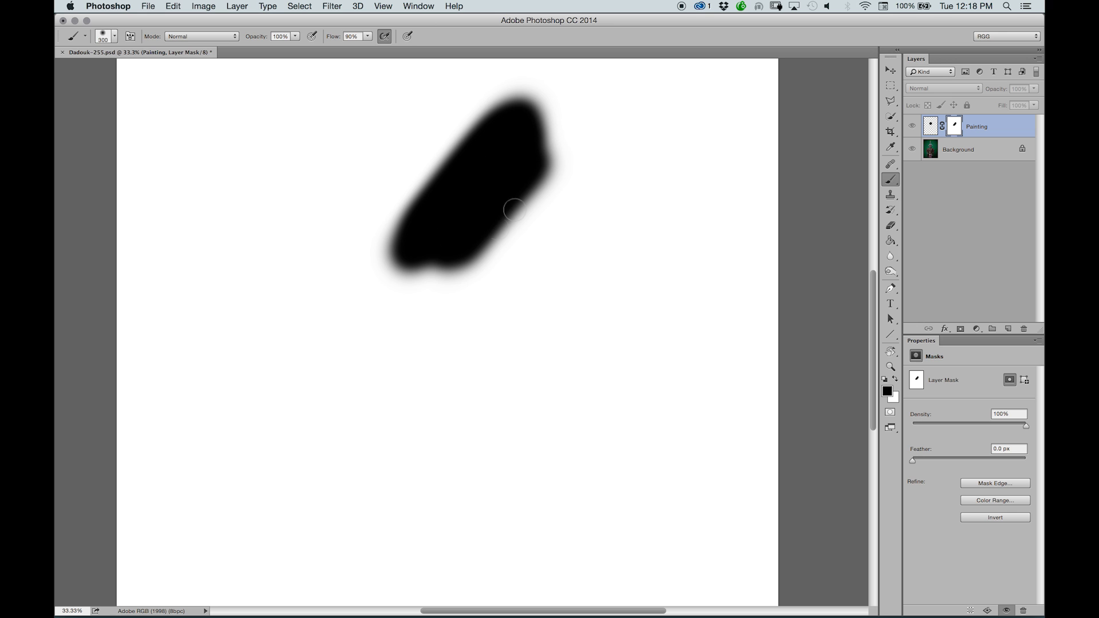
{"action": "left_click", "coordinate": [955, 131], "text": "alt"}
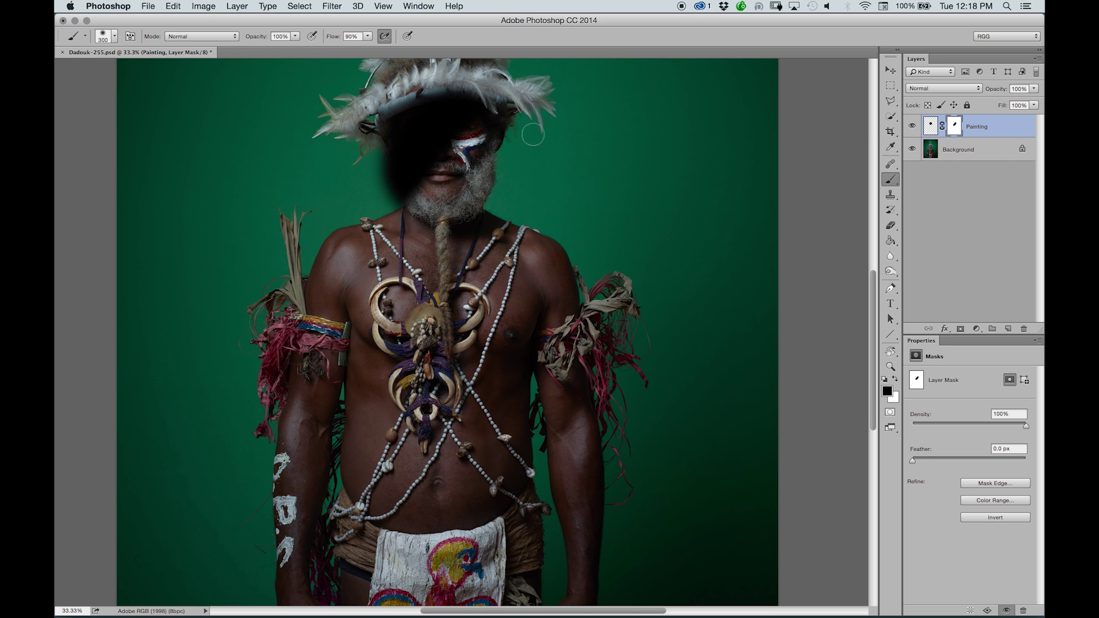
{"action": "left_click", "coordinate": [955, 131], "text": "alt"}
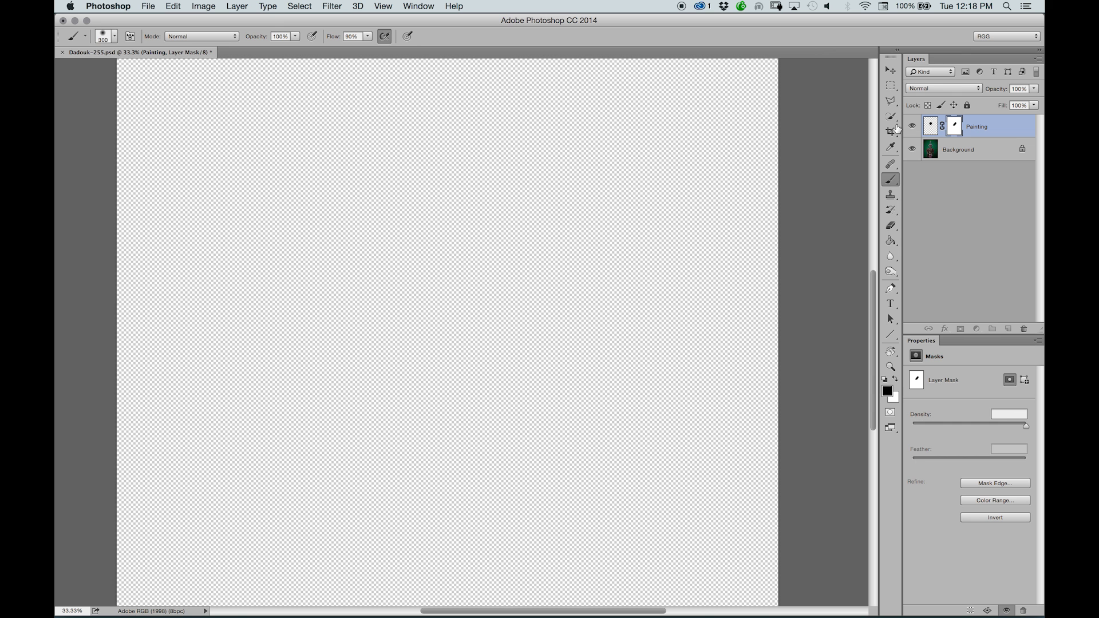
{"action": "left_click", "coordinate": [955, 131], "text": "alt"}
Delete the Painting layer together with its mask
{"action": "left_click", "coordinate": [931, 127]}
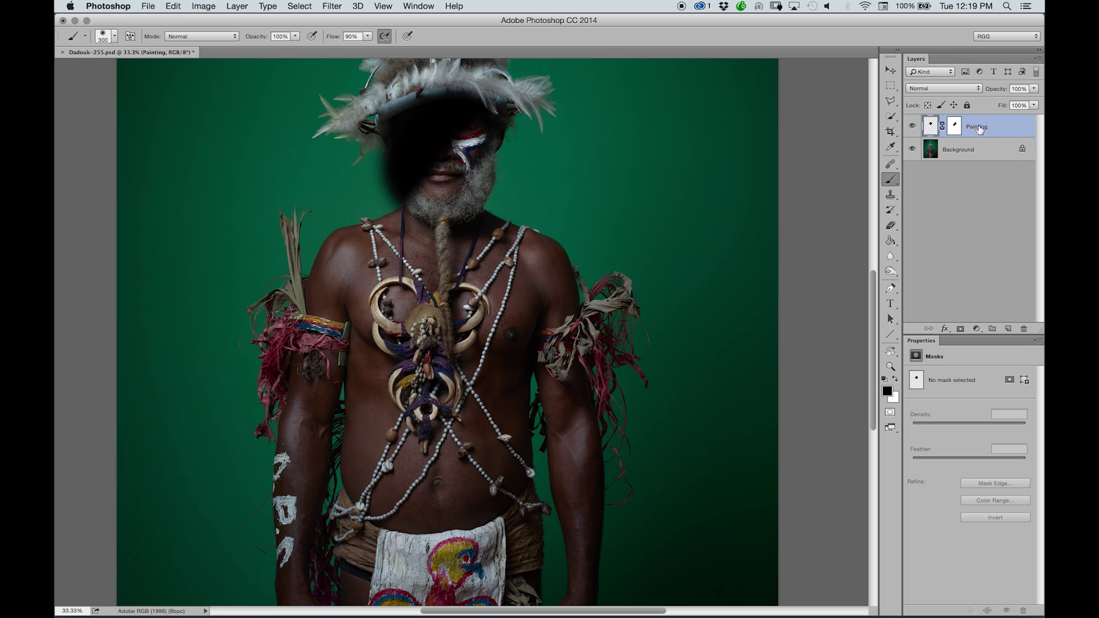
{"action": "key", "text": "Delete"}
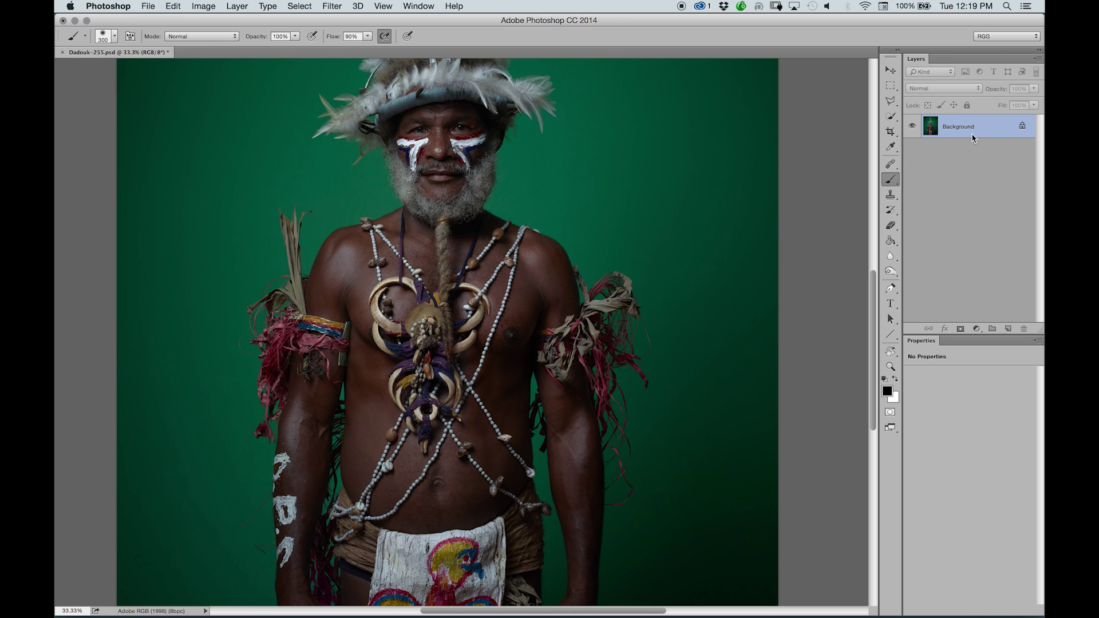
Create a new layer, set the foreground colour to red ff0000, and paint a diagonal zigzag from the upper left across the portrait
{"action": "left_click", "coordinate": [1007, 329]}
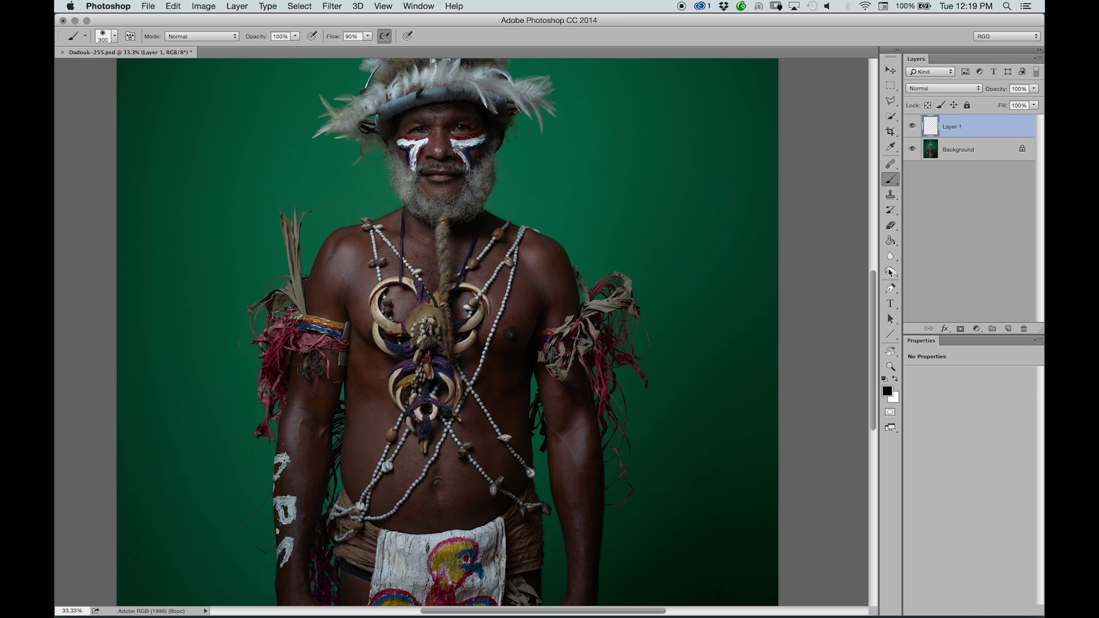
{"action": "left_click", "coordinate": [886, 391]}
{"action": "type", "text": "ff0000"}
{"action": "left_click", "coordinate": [667, 146]}
{"action": "mouse_move", "coordinate": [244, 163]}
{"action": "left_mouse_down"}
{"action": "mouse_move", "coordinate": [346, 99]}
{"action": "mouse_move", "coordinate": [400, 166]}
{"action": "mouse_move", "coordinate": [398, 304]}
{"action": "mouse_move", "coordinate": [556, 211]}
{"action": "left_mouse_up"}
{"action": "mouse_move", "coordinate": [520, 297]}
{"action": "left_mouse_down"}
{"action": "mouse_move", "coordinate": [523, 343]}
{"action": "mouse_move", "coordinate": [678, 243]}
{"action": "mouse_move", "coordinate": [583, 417]}
{"action": "mouse_move", "coordinate": [620, 437]}
{"action": "mouse_move", "coordinate": [742, 387]}
{"action": "mouse_move", "coordinate": [708, 443]}
{"action": "left_mouse_up"}
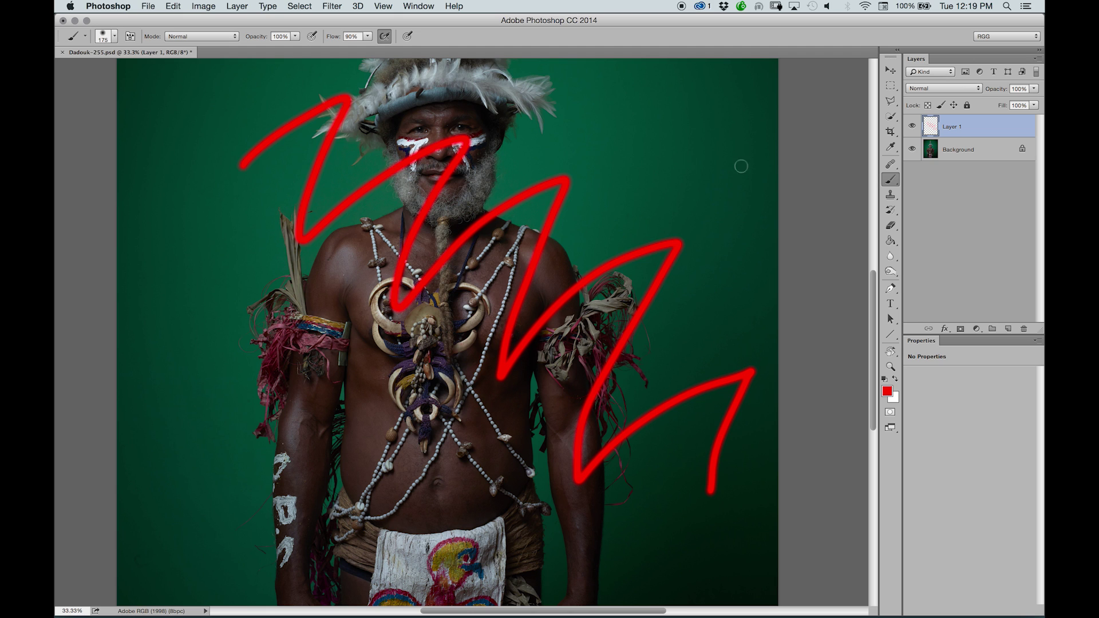
Add a white layer mask to the red zigzag layer and set the brush flow to 100%
{"action": "left_click", "coordinate": [961, 329]}
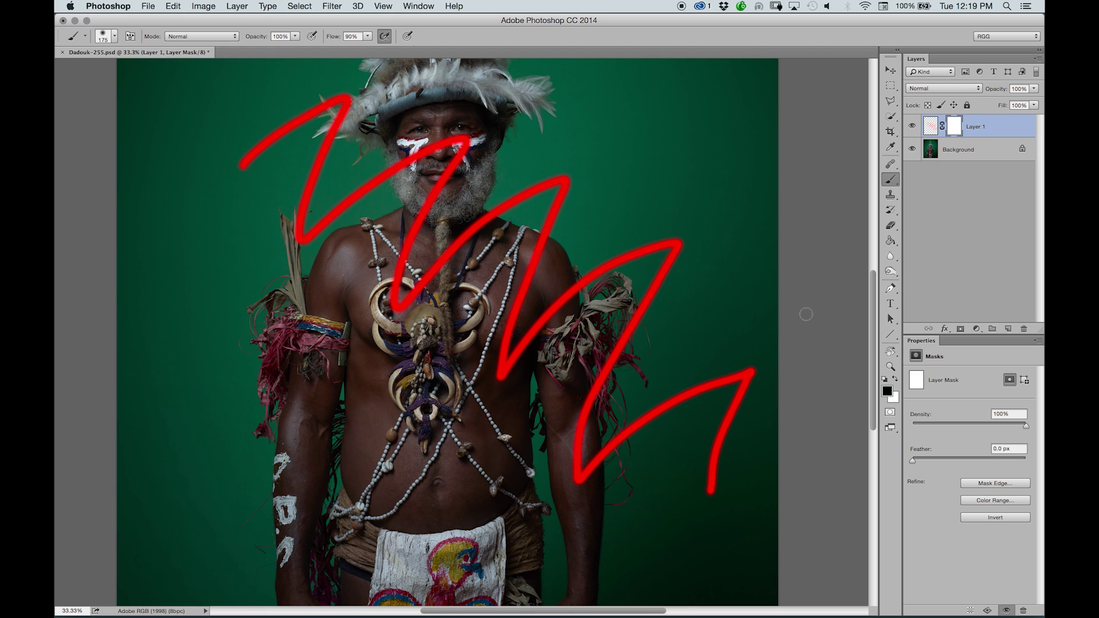
{"action": "left_click_drag", "start_coordinate": [328, 39], "coordinate": [382, 40]}
{"action": "left_click_drag", "start_coordinate": [334, 40], "coordinate": [371, 35]}
{"action": "key", "text": "bracketright"}
{"action": "key", "text": "bracketright"}
{"action": "key", "text": "bracketright"}
{"action": "key", "text": "bracketright"}
{"action": "key", "text": "bracketright"}
{"action": "key", "text": "bracketright"}
{"action": "key", "text": "bracketright"}
{"action": "key", "text": "bracketright"}
{"action": "key", "text": "bracketright"}
{"action": "key", "text": "shift+1"}
{"action": "left_click_drag", "start_coordinate": [330, 41], "coordinate": [423, 45]}
Paint black on Layer 1's mask to hide the red zigzag over the face, beard, chest and shoulder
{"action": "key", "text": "bracketleft"}
{"action": "key", "text": "bracketleft"}
{"action": "key", "text": "bracketleft"}
{"action": "key", "text": "bracketleft"}
{"action": "mouse_move", "coordinate": [460, 140]}
{"action": "left_mouse_down"}
{"action": "mouse_move", "coordinate": [434, 172]}
{"action": "mouse_move", "coordinate": [424, 146]}
{"action": "left_mouse_up"}
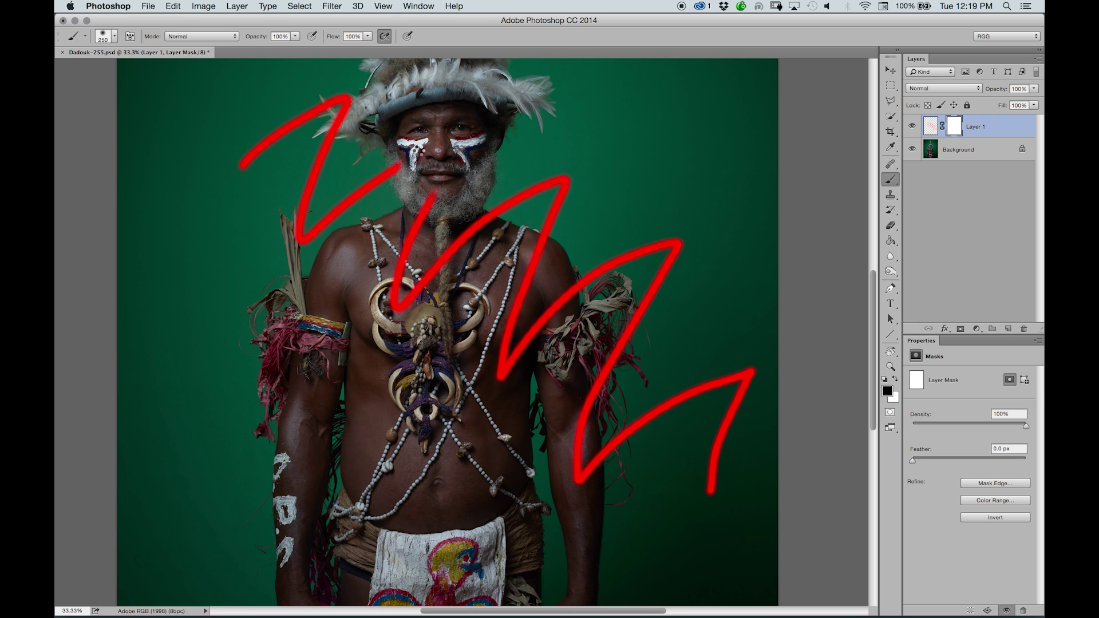
{"action": "mouse_move", "coordinate": [434, 197]}
{"action": "left_mouse_down"}
{"action": "mouse_move", "coordinate": [414, 240]}
{"action": "mouse_move", "coordinate": [425, 257]}
{"action": "mouse_move", "coordinate": [466, 234]}
{"action": "mouse_move", "coordinate": [453, 259]}
{"action": "mouse_move", "coordinate": [476, 240]}
{"action": "left_mouse_up"}
{"action": "key", "text": "bracketright"}
{"action": "mouse_move", "coordinate": [517, 361]}
{"action": "left_mouse_down"}
{"action": "mouse_move", "coordinate": [525, 289]}
{"action": "mouse_move", "coordinate": [506, 372]}
{"action": "mouse_move", "coordinate": [529, 297]}
{"action": "mouse_move", "coordinate": [539, 330]}
{"action": "mouse_move", "coordinate": [567, 299]}
{"action": "left_mouse_up"}
{"action": "key", "text": "bracketleft"}
{"action": "key", "text": "bracketleft"}
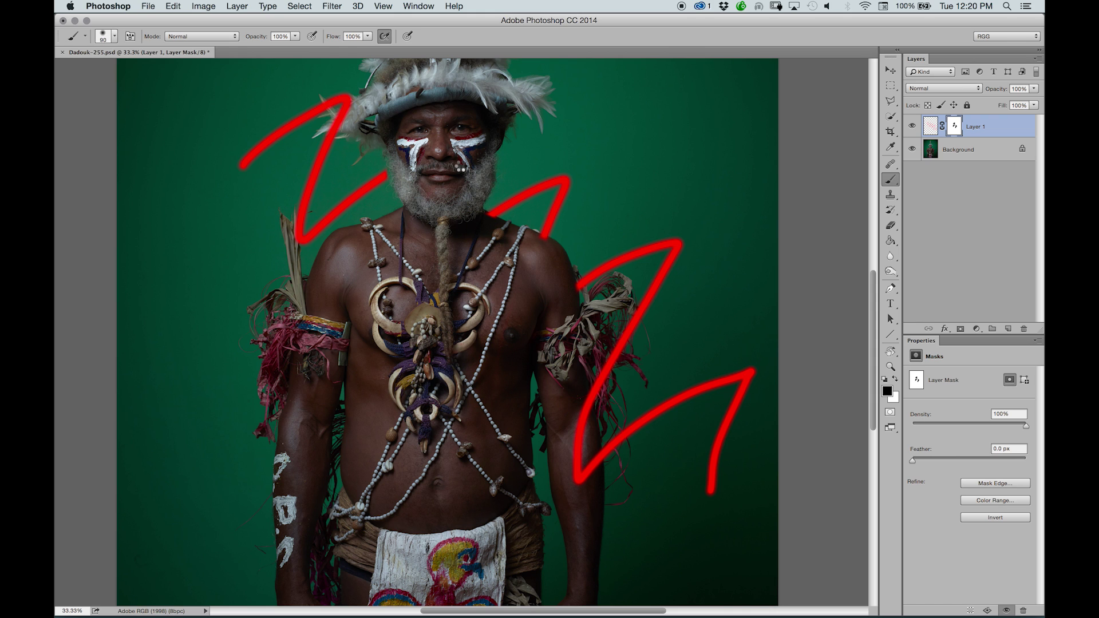
Display Layer 1's mask on its own, fill the gap over the chest with black using an enlarged brush, and return to the image view
{"action": "left_click", "coordinate": [953, 131], "text": "alt"}
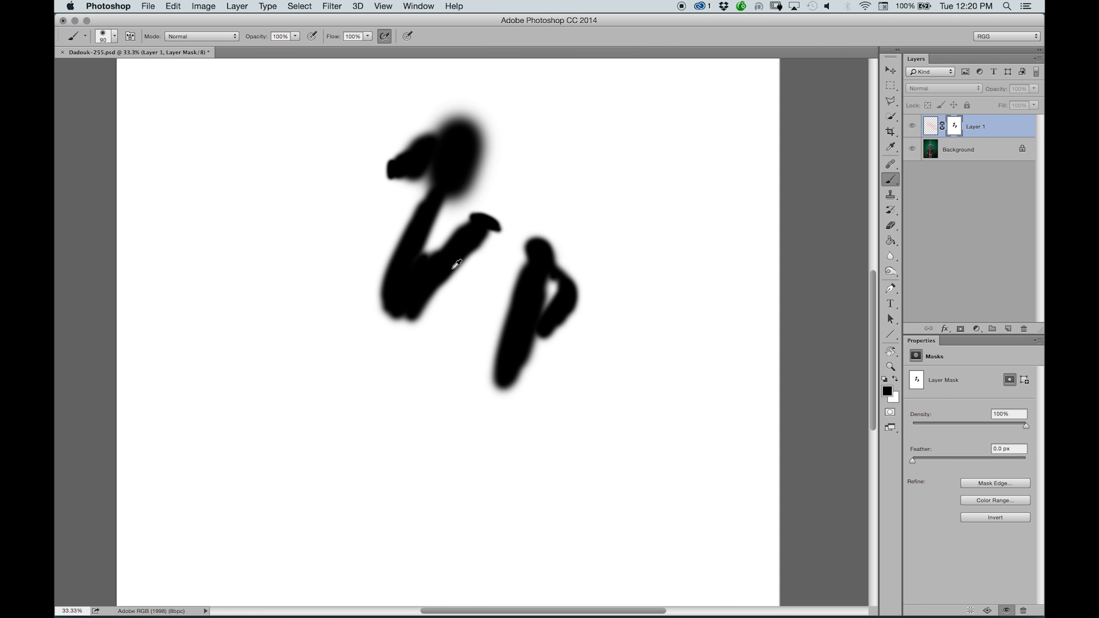
{"action": "key", "text": "bracketright"}
{"action": "key", "text": "bracketright"}
{"action": "key", "text": "bracketright"}
{"action": "key", "text": "bracketright"}
{"action": "key", "text": "bracketright"}
{"action": "key", "text": "bracketright"}
{"action": "key", "text": "bracketright"}
{"action": "key", "text": "bracketright"}
{"action": "key", "text": "bracketright"}
{"action": "key", "text": "bracketright"}
{"action": "key", "text": "bracketright"}
{"action": "mouse_move", "coordinate": [472, 267]}
{"action": "left_mouse_down"}
{"action": "mouse_move", "coordinate": [505, 229]}
{"action": "mouse_move", "coordinate": [491, 284]}
{"action": "mouse_move", "coordinate": [461, 278]}
{"action": "mouse_move", "coordinate": [507, 234]}
{"action": "mouse_move", "coordinate": [509, 271]}
{"action": "mouse_move", "coordinate": [467, 331]}
{"action": "mouse_move", "coordinate": [466, 282]}
{"action": "mouse_move", "coordinate": [459, 324]}
{"action": "left_mouse_up"}
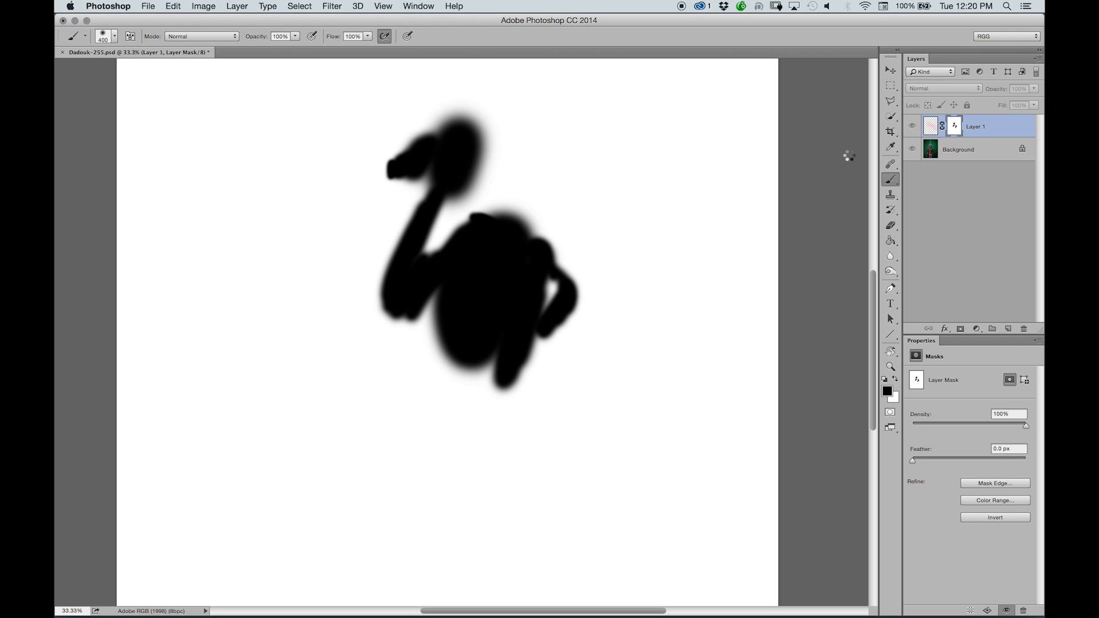
{"action": "left_click", "coordinate": [931, 131]}
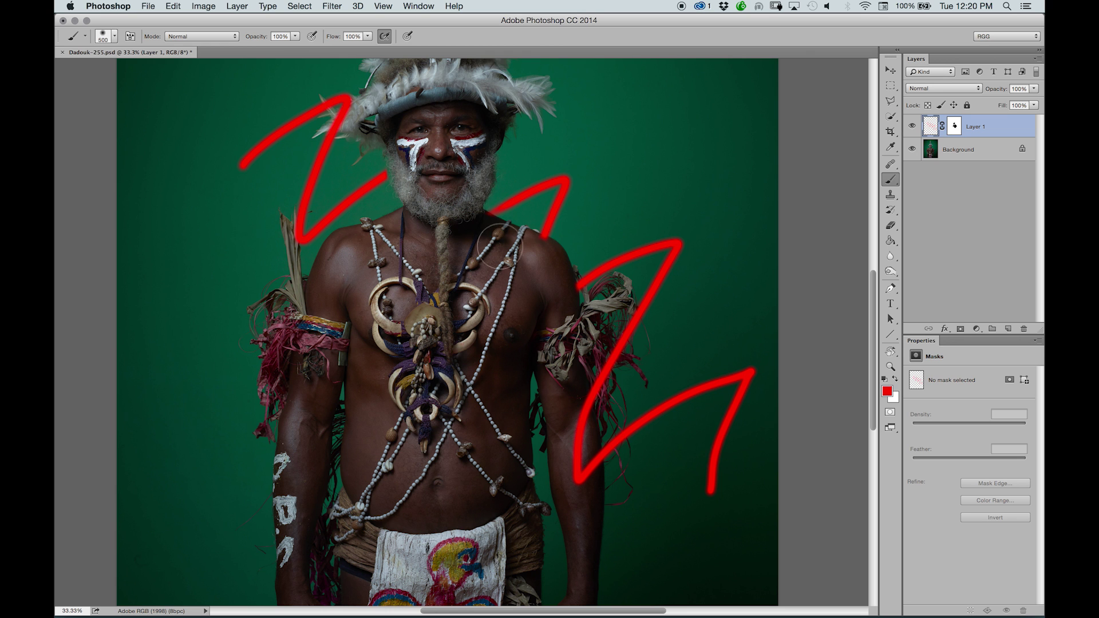
Compare Layer 1's mask shown on its own with the normal image view, using a smaller brush
{"action": "key", "text": "bracketleft"}
{"action": "key", "text": "bracketleft"}
{"action": "left_click", "coordinate": [954, 129], "text": "alt"}
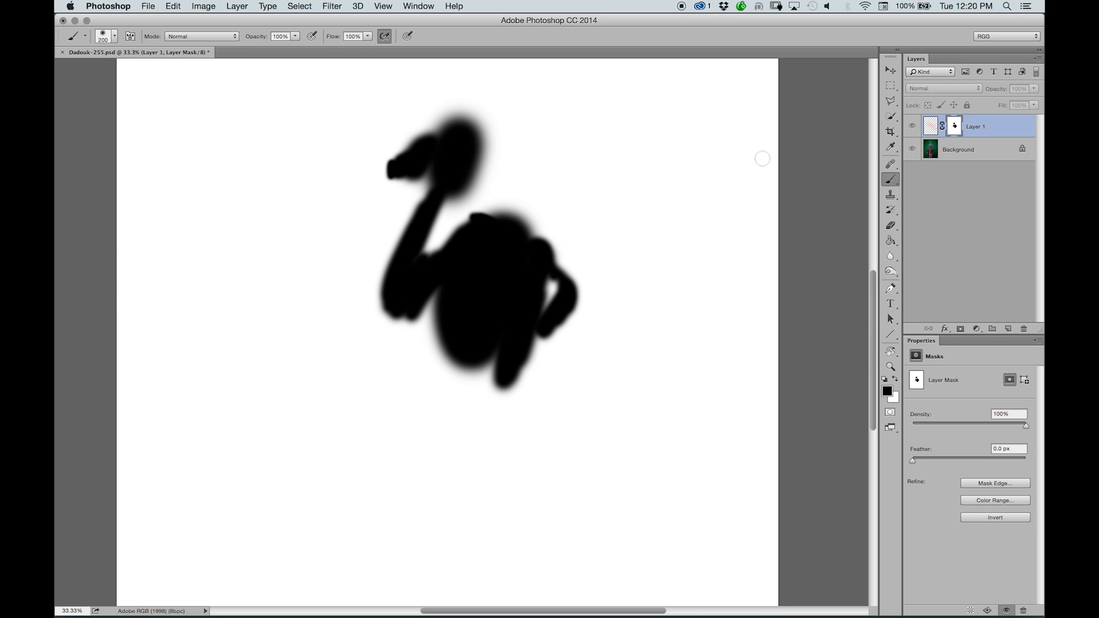
{"action": "left_click", "coordinate": [930, 127]}
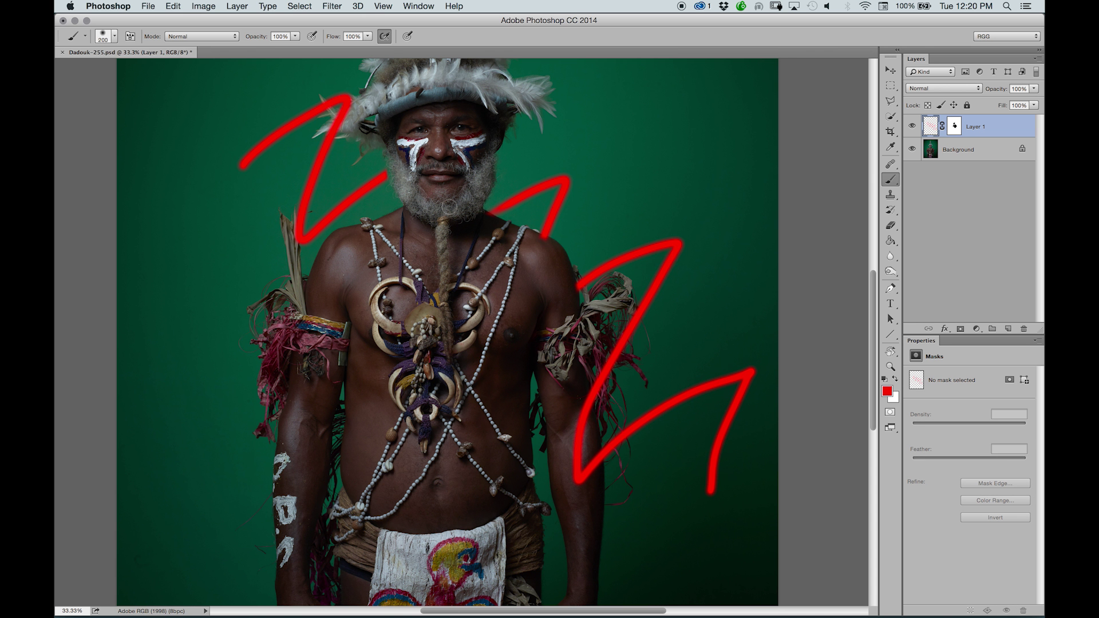
Display Layer 1's mask alone, paint black over its beard and neck area with a 300 px brush, and return to the image view
{"action": "left_click", "coordinate": [954, 129], "text": "alt"}
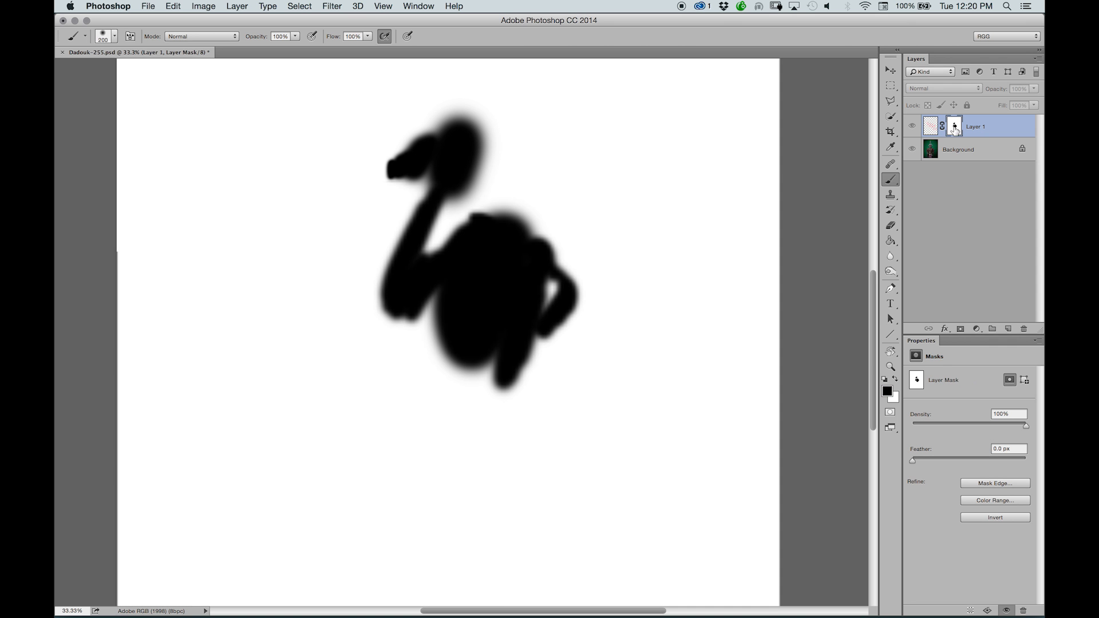
{"action": "key", "text": "bracketright"}
{"action": "key", "text": "bracketright"}
{"action": "key", "text": "bracketright"}
{"action": "key", "text": "bracketright"}
{"action": "mouse_move", "coordinate": [469, 229]}
{"action": "left_mouse_down"}
{"action": "mouse_move", "coordinate": [458, 218]}
{"action": "mouse_move", "coordinate": [430, 250]}
{"action": "mouse_move", "coordinate": [475, 197]}
{"action": "mouse_move", "coordinate": [441, 269]}
{"action": "mouse_move", "coordinate": [412, 223]}
{"action": "mouse_move", "coordinate": [467, 222]}
{"action": "mouse_move", "coordinate": [448, 262]}
{"action": "mouse_move", "coordinate": [471, 248]}
{"action": "left_mouse_up"}
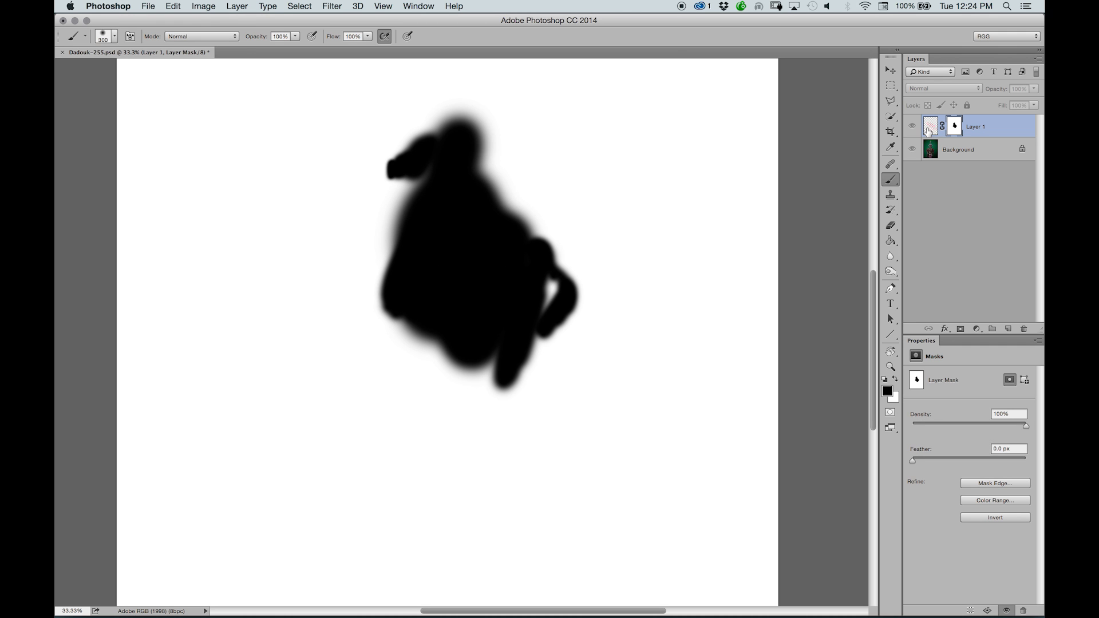
{"action": "left_click", "coordinate": [929, 130]}
Reduce the brush to 150 px and check Layer 1's extended mask on its own against the normal image
{"action": "key", "text": "bracketleft"}
{"action": "key", "text": "bracketleft"}
{"action": "key", "text": "bracketleft"}
{"action": "key", "text": "bracketleft"}
{"action": "key", "text": "bracketleft"}
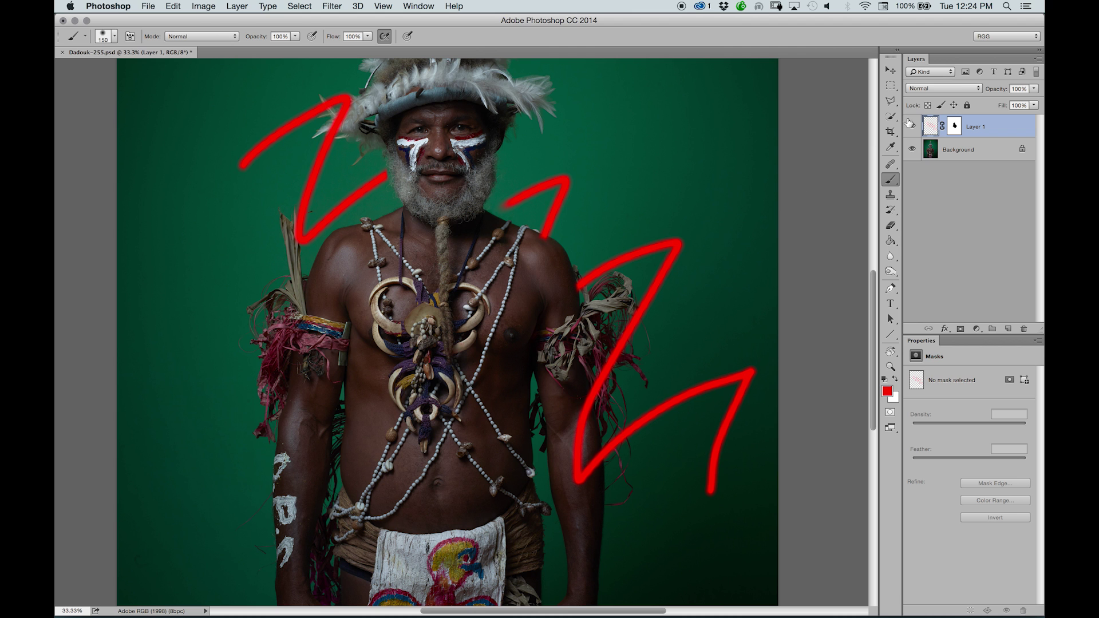
{"action": "left_click", "coordinate": [952, 132], "text": "alt"}
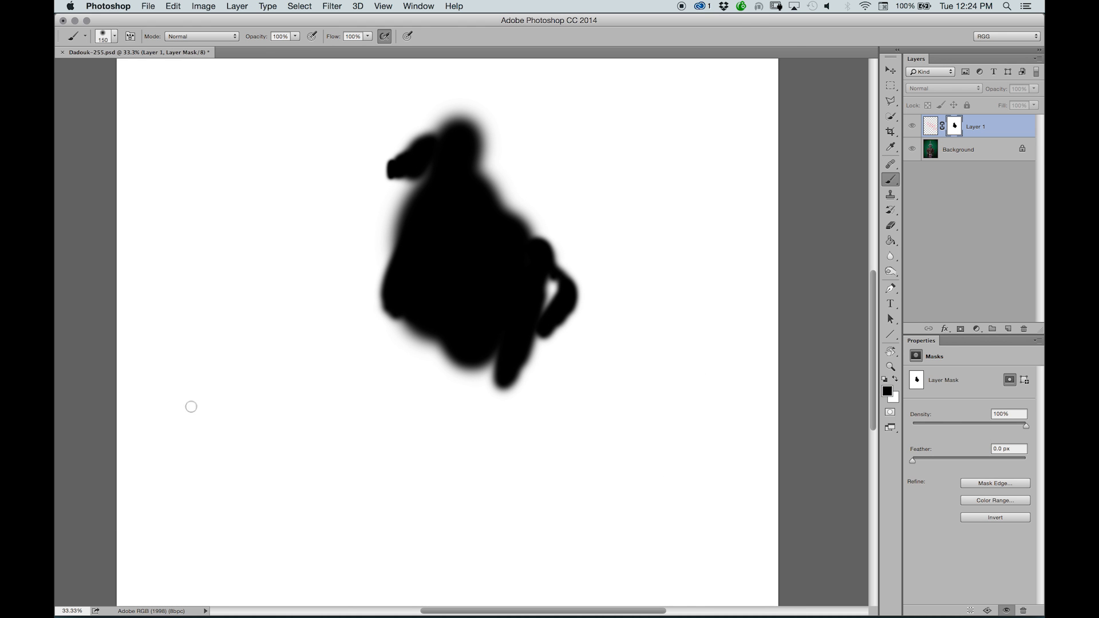
{"action": "left_click", "coordinate": [932, 127]}
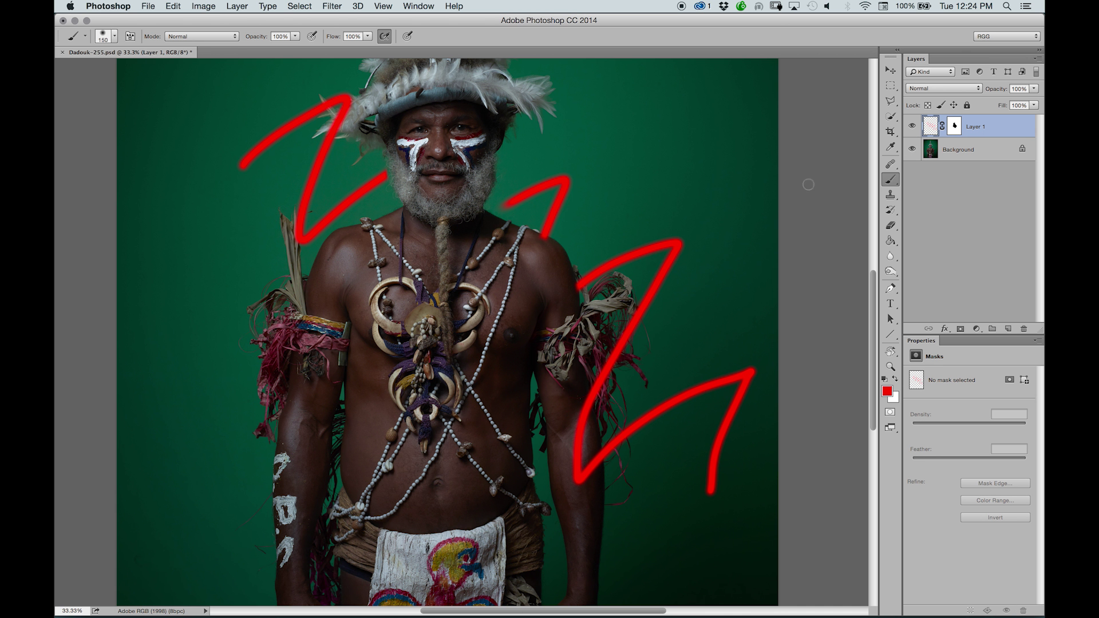
Delete Layer 1 together with its mask, leaving only the Background layer
{"action": "key", "text": "bracketright"}
{"action": "key", "text": "bracketright"}
{"action": "key", "text": "bracketleft"}
{"action": "left_click", "coordinate": [954, 127]}
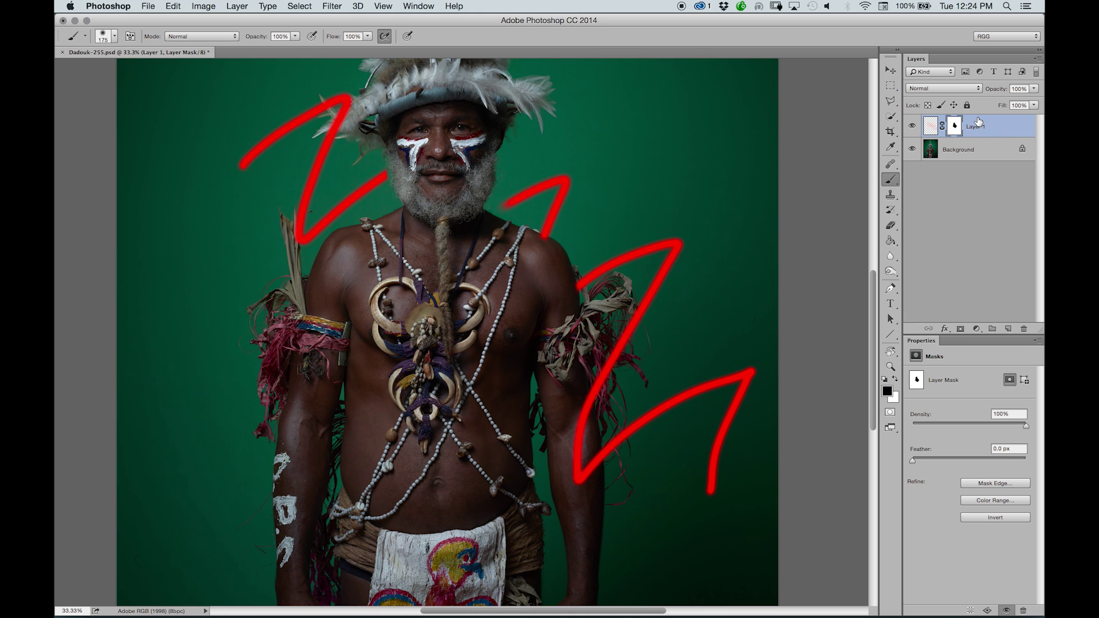
{"action": "key", "text": "BackSpace"}
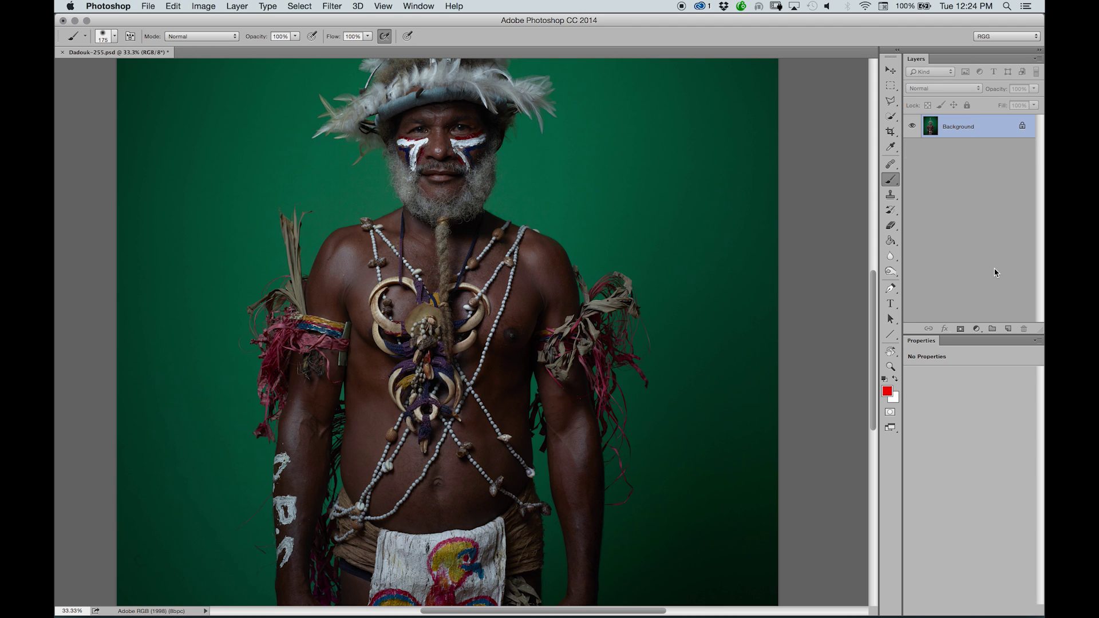
Paint a solid red patch on a new layer and move it onto the green backdrop to the right of the face
{"action": "left_click", "coordinate": [1008, 329]}
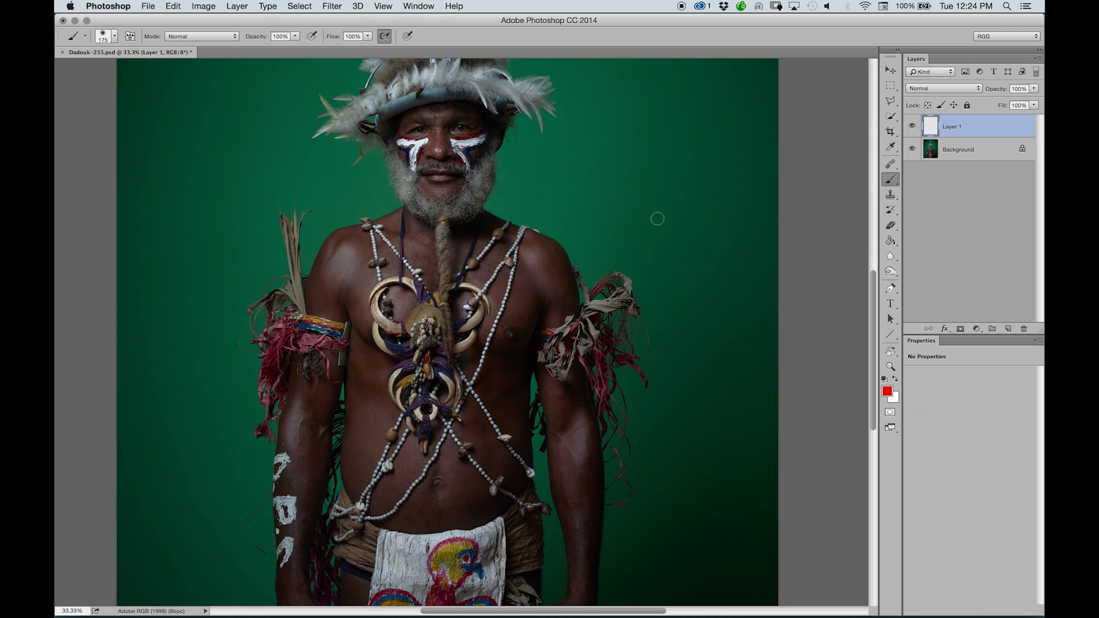
{"action": "key", "text": "bracketright"}
{"action": "key", "text": "bracketright"}
{"action": "key", "text": "bracketleft"}
{"action": "left_click_drag", "start_coordinate": [313, 175], "coordinate": [299, 232]}
{"action": "mouse_move", "coordinate": [326, 197]}
{"action": "left_mouse_down"}
{"action": "mouse_move", "coordinate": [334, 243]}
{"action": "mouse_move", "coordinate": [375, 195]}
{"action": "mouse_move", "coordinate": [383, 240]}
{"action": "mouse_move", "coordinate": [440, 228]}
{"action": "left_mouse_up"}
{"action": "key", "text": "v"}
{"action": "mouse_move", "coordinate": [581, 223]}
{"action": "left_mouse_down"}
{"action": "mouse_move", "coordinate": [668, 122]}
{"action": "mouse_move", "coordinate": [652, 170]}
{"action": "left_mouse_up"}
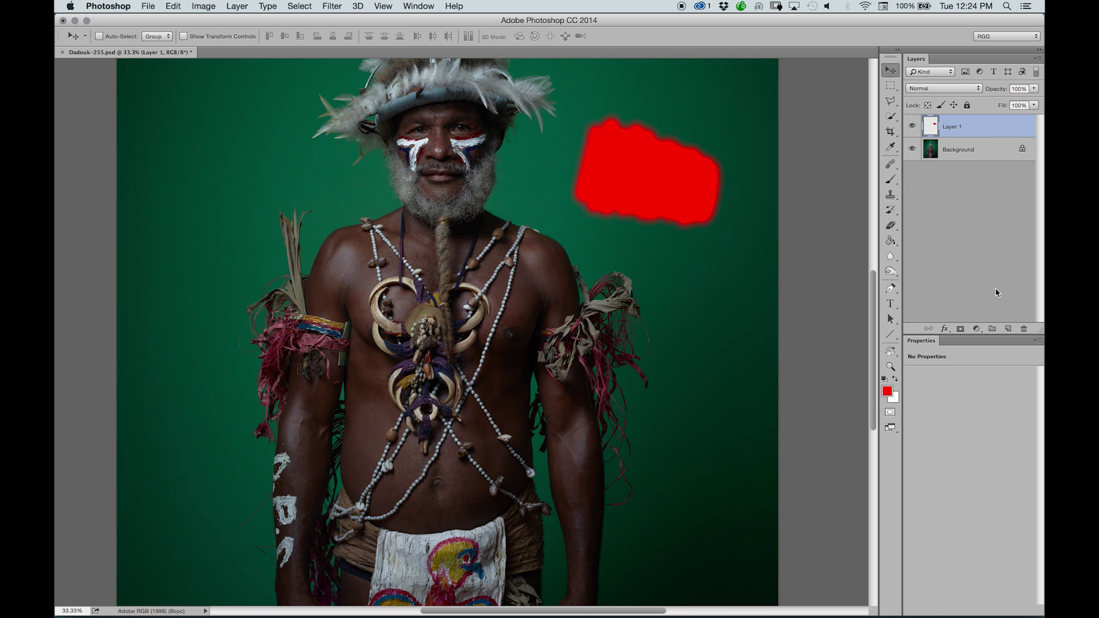
Add a second new layer and paint a red patch on it over the right-hand shoulder with a larger brush
{"action": "left_click", "coordinate": [1006, 329]}
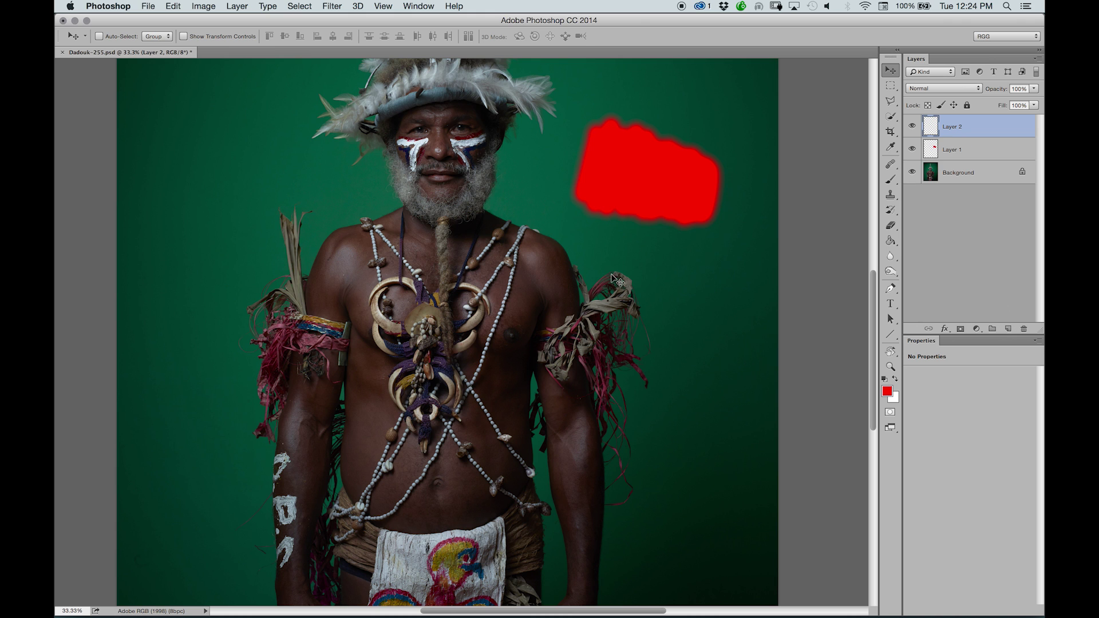
{"action": "key", "text": "b"}
{"action": "key", "text": "bracketright"}
{"action": "key", "text": "bracketright"}
{"action": "mouse_move", "coordinate": [594, 259]}
{"action": "left_mouse_down"}
{"action": "mouse_move", "coordinate": [629, 254]}
{"action": "mouse_move", "coordinate": [672, 277]}
{"action": "mouse_move", "coordinate": [675, 304]}
{"action": "mouse_move", "coordinate": [572, 238]}
{"action": "mouse_move", "coordinate": [486, 280]}
{"action": "mouse_move", "coordinate": [634, 273]}
{"action": "mouse_move", "coordinate": [563, 259]}
{"action": "mouse_move", "coordinate": [515, 294]}
{"action": "mouse_move", "coordinate": [637, 300]}
{"action": "mouse_move", "coordinate": [604, 342]}
{"action": "mouse_move", "coordinate": [557, 291]}
{"action": "left_mouse_up"}
{"action": "key", "text": "v"}
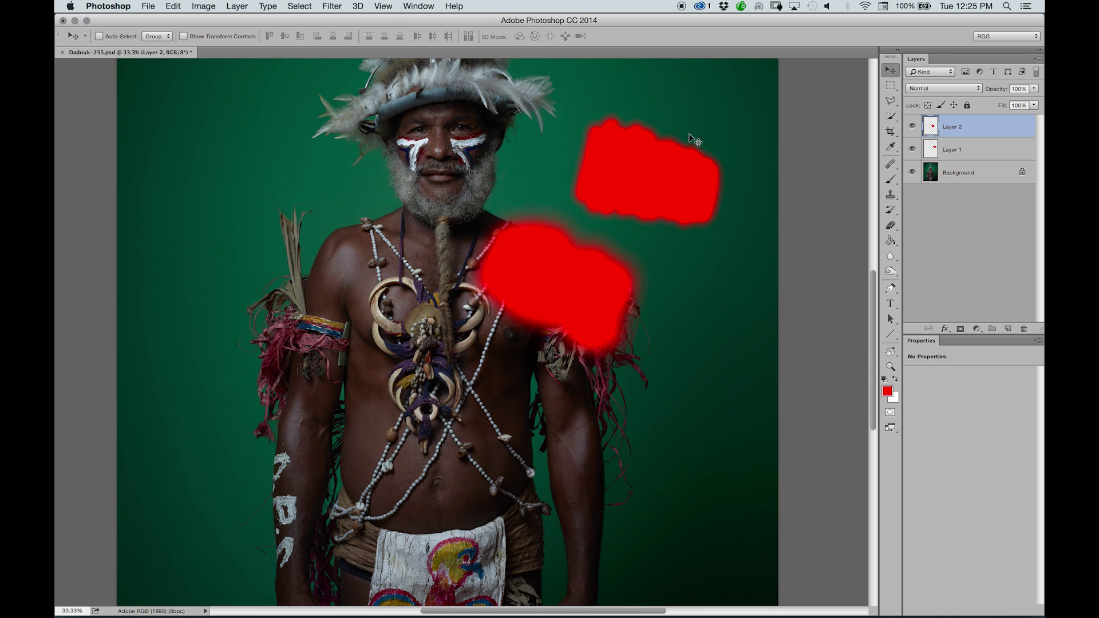
Create a layer group and place both red patch layers, Layer 1 and Layer 2, inside it
{"action": "left_click", "coordinate": [993, 329]}
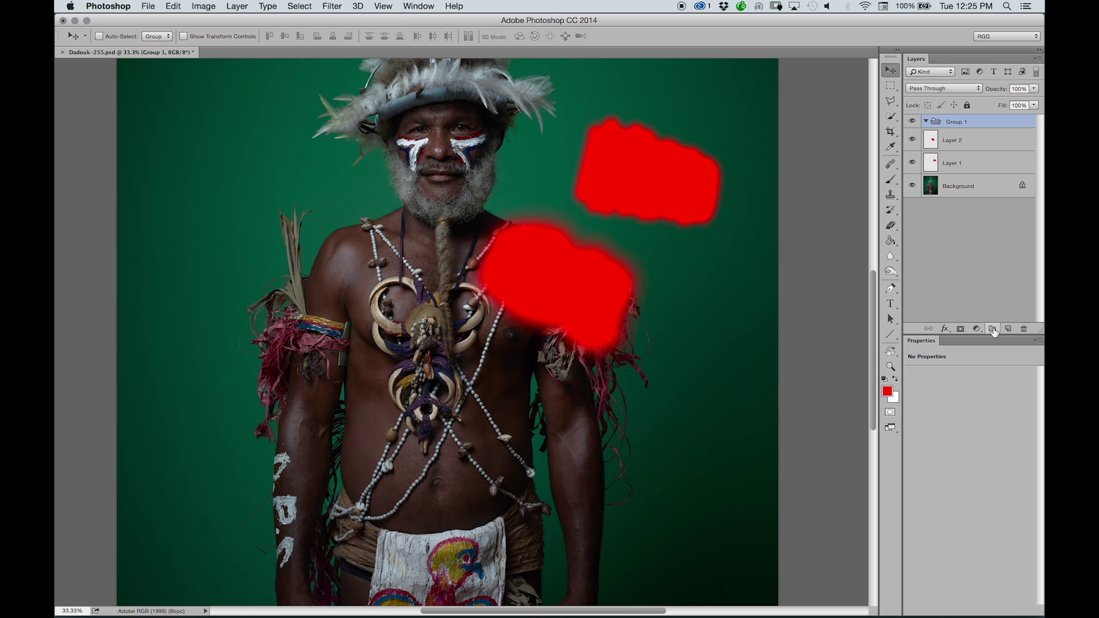
{"action": "left_click", "coordinate": [962, 142]}
{"action": "left_click", "coordinate": [952, 164], "text": "shift"}
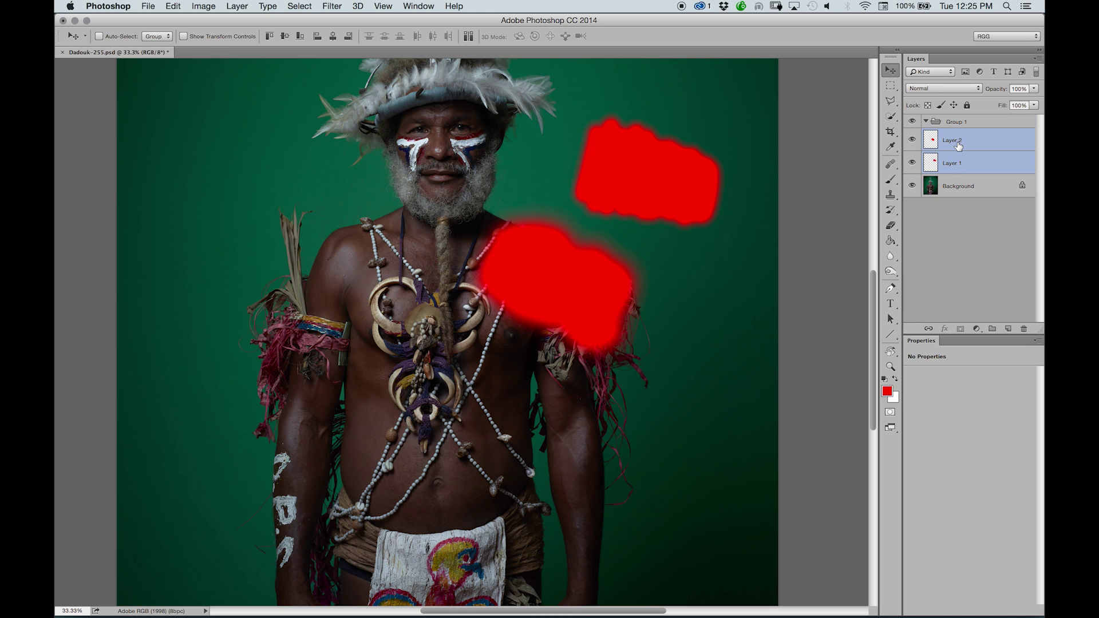
{"action": "left_click_drag", "start_coordinate": [959, 145], "coordinate": [957, 123]}
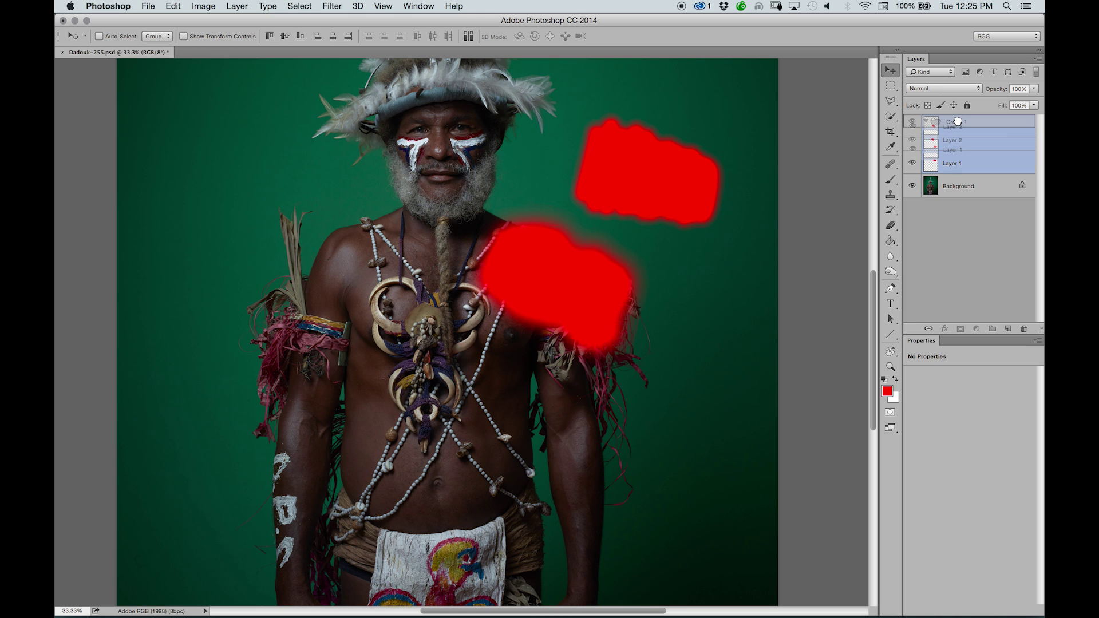
{"action": "left_click_drag", "start_coordinate": [957, 122], "coordinate": [959, 124]}
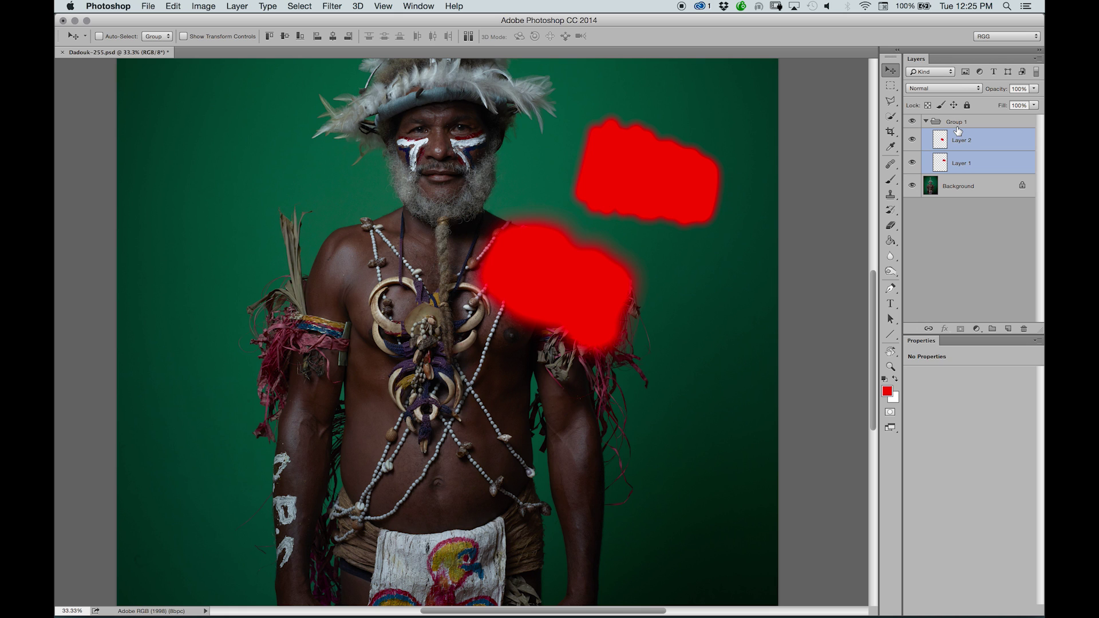
Add a layer mask to Group 1 and paint a black oval on it with a 600 px brush, overlapping both red patches
{"action": "left_click", "coordinate": [955, 125]}
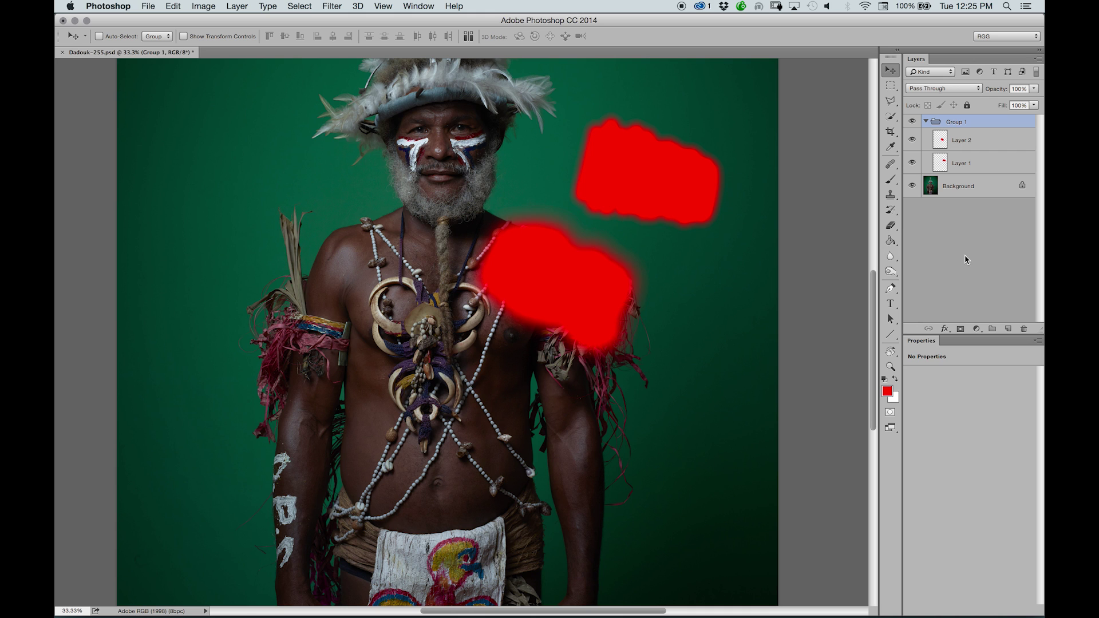
{"action": "left_click", "coordinate": [960, 329]}
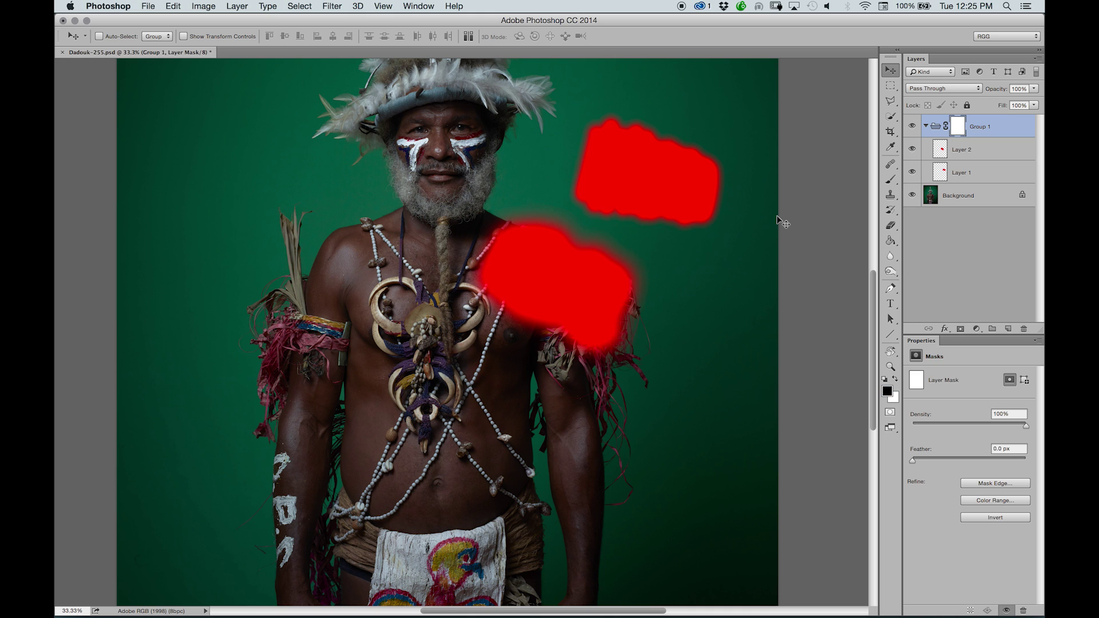
{"action": "key", "text": "b"}
{"action": "key", "text": "]"}
{"action": "mouse_move", "coordinate": [600, 219]}
{"action": "left_mouse_down"}
{"action": "mouse_move", "coordinate": [566, 235]}
{"action": "mouse_move", "coordinate": [605, 206]}
{"action": "mouse_move", "coordinate": [610, 238]}
{"action": "mouse_move", "coordinate": [571, 252]}
{"action": "mouse_move", "coordinate": [605, 210]}
{"action": "mouse_move", "coordinate": [634, 235]}
{"action": "mouse_move", "coordinate": [606, 257]}
{"action": "mouse_move", "coordinate": [574, 227]}
{"action": "mouse_move", "coordinate": [594, 194]}
{"action": "mouse_move", "coordinate": [622, 210]}
{"action": "left_mouse_up"}
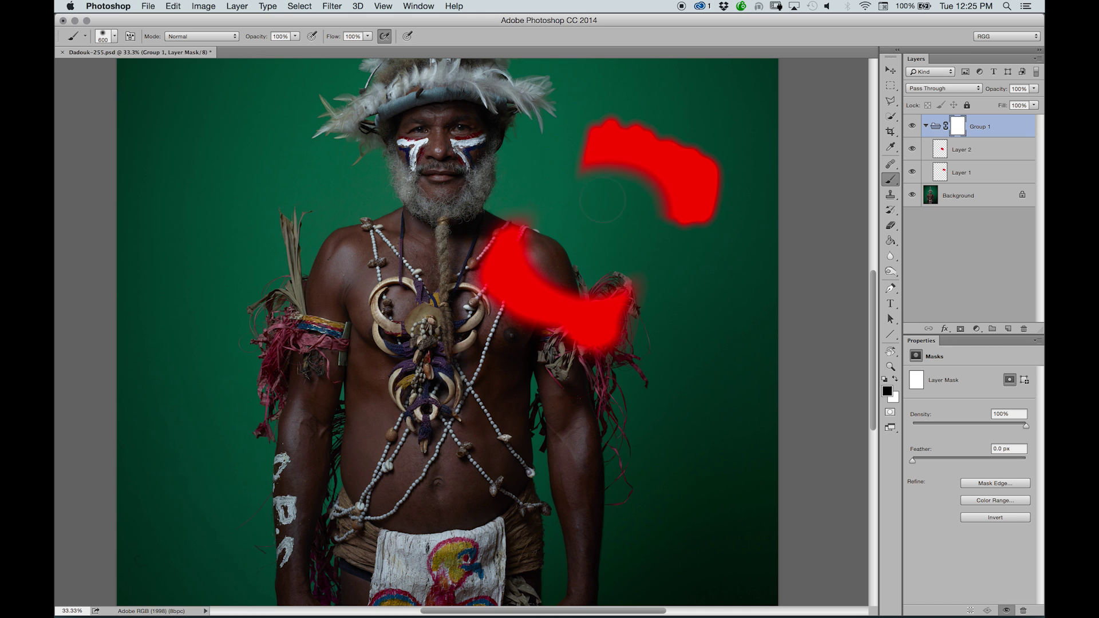
View Group 1's mask on its own, and in the normal view move Layer 2's red patch slightly up and to the right
{"action": "left_click", "coordinate": [957, 127], "text": "alt"}
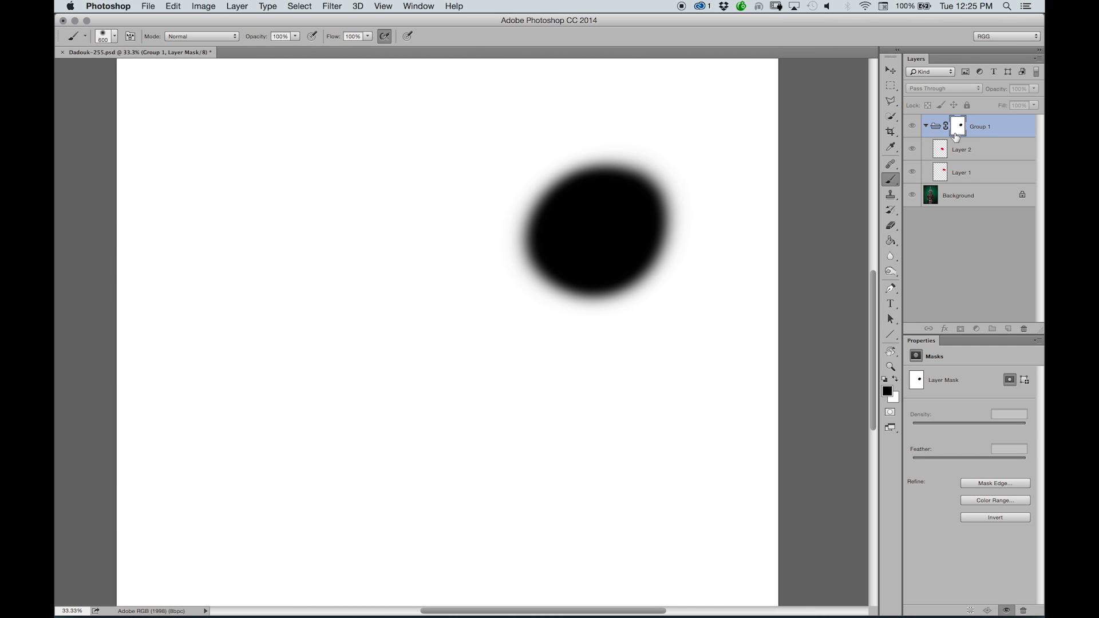
{"action": "left_click", "coordinate": [951, 154]}
{"action": "left_click", "coordinate": [957, 171]}
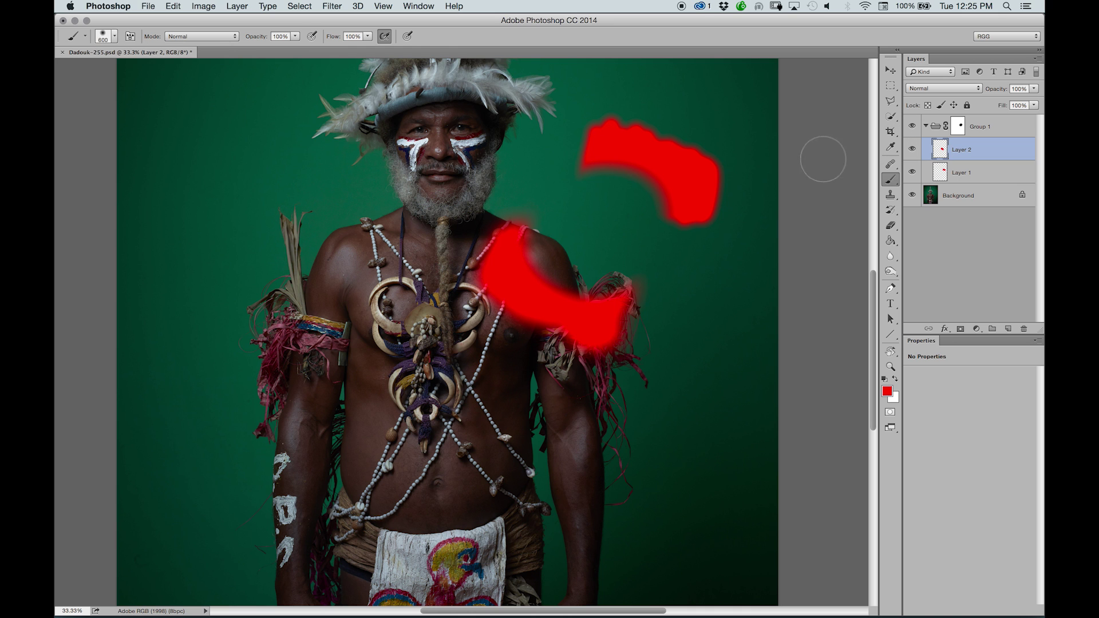
{"action": "key", "text": "v"}
{"action": "mouse_move", "coordinate": [665, 160]}
{"action": "left_mouse_down"}
{"action": "mouse_move", "coordinate": [710, 123]}
{"action": "mouse_move", "coordinate": [702, 178]}
{"action": "mouse_move", "coordinate": [703, 117]}
{"action": "mouse_move", "coordinate": [621, 125]}
{"action": "mouse_move", "coordinate": [629, 214]}
{"action": "mouse_move", "coordinate": [706, 175]}
{"action": "mouse_move", "coordinate": [688, 117]}
{"action": "mouse_move", "coordinate": [626, 143]}
{"action": "mouse_move", "coordinate": [668, 188]}
{"action": "mouse_move", "coordinate": [694, 158]}
{"action": "mouse_move", "coordinate": [684, 156]}
{"action": "left_mouse_up"}
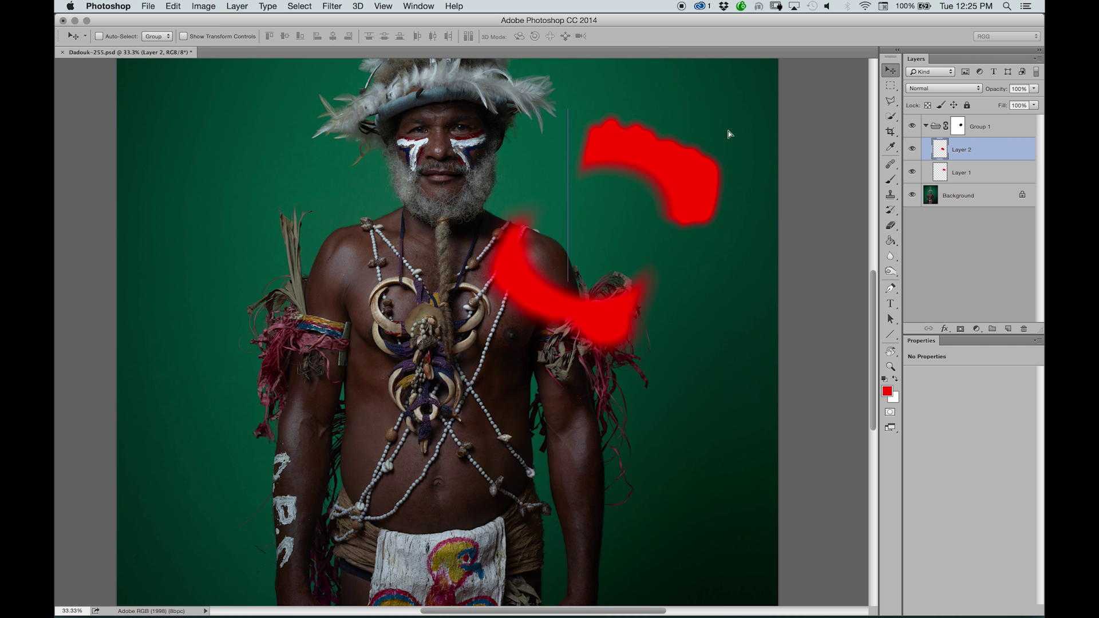